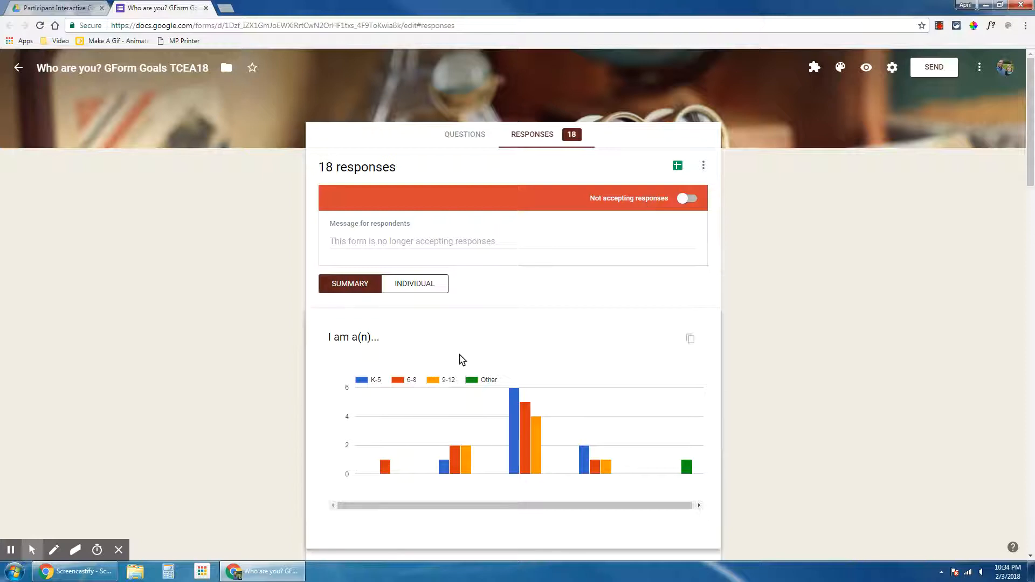
{"action": "scroll", "coordinate": [508, 347], "scroll_direction": "down", "scroll_amount": 3}
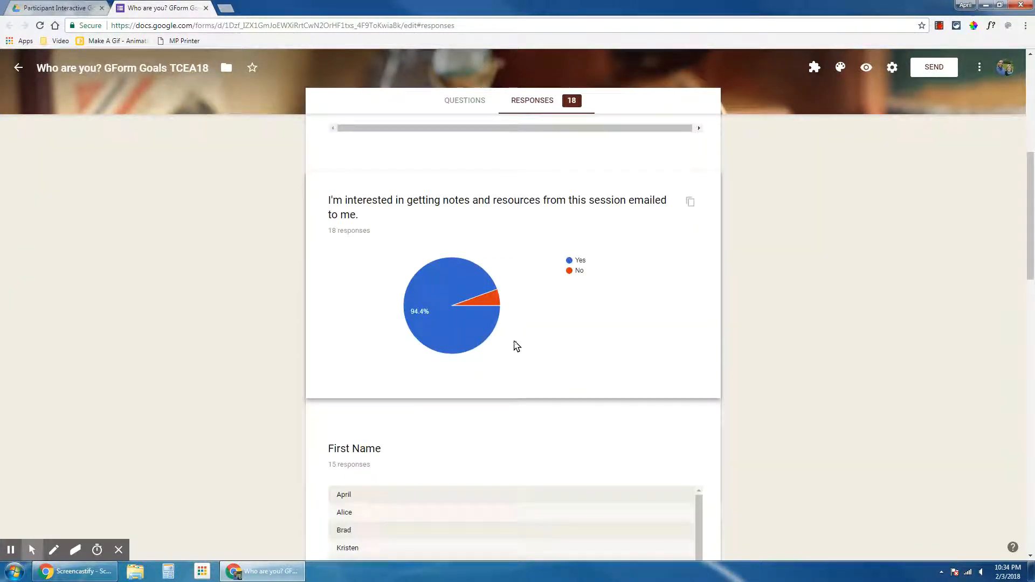
{"action": "scroll", "coordinate": [522, 344], "scroll_direction": "up", "scroll_amount": 5}
{"action": "scroll", "coordinate": [531, 342], "scroll_direction": "up", "scroll_amount": 3}
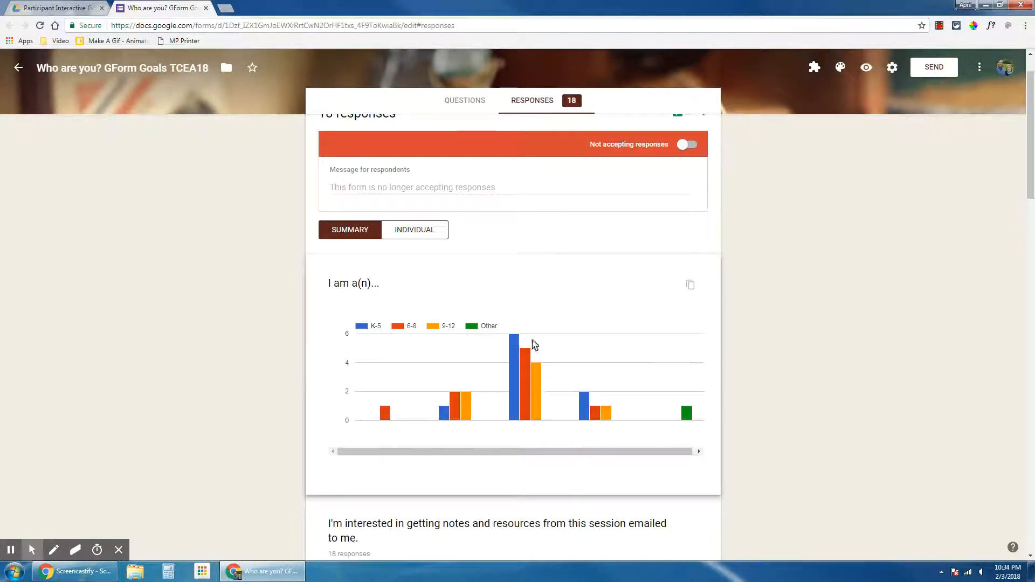
{"action": "scroll", "coordinate": [561, 236], "scroll_direction": "up", "scroll_amount": 2}
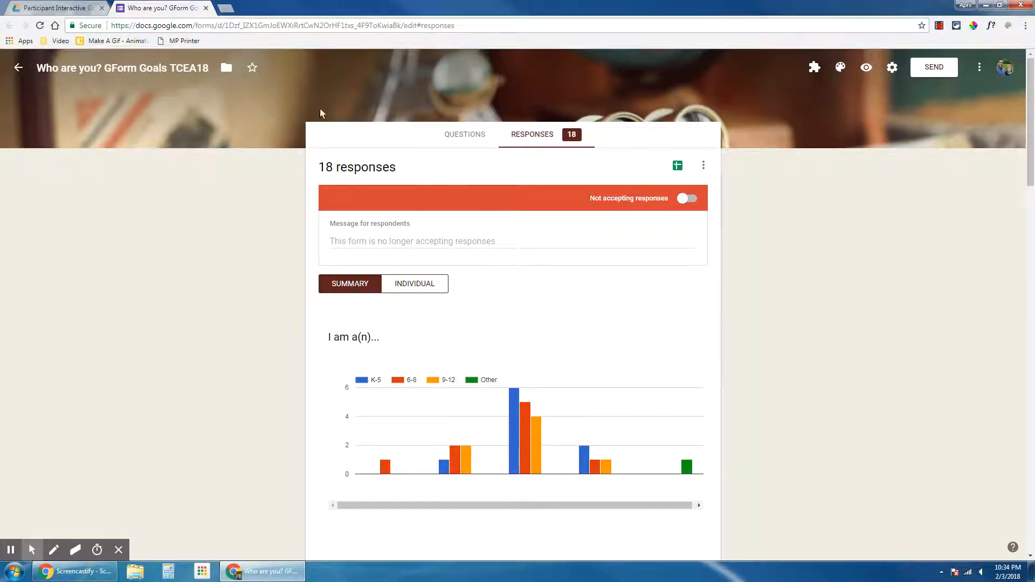
- Make a copy of the form under its default copy name and close the original form, leaving the copy open
{"action": "left_click", "coordinate": [893, 68]}
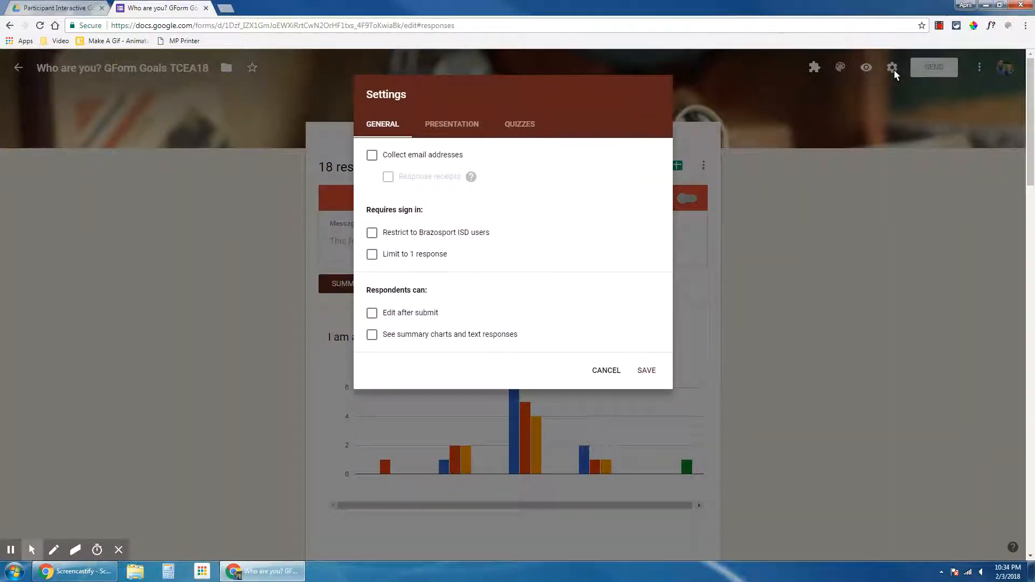
{"action": "left_click", "coordinate": [606, 370]}
{"action": "left_click", "coordinate": [982, 67]}
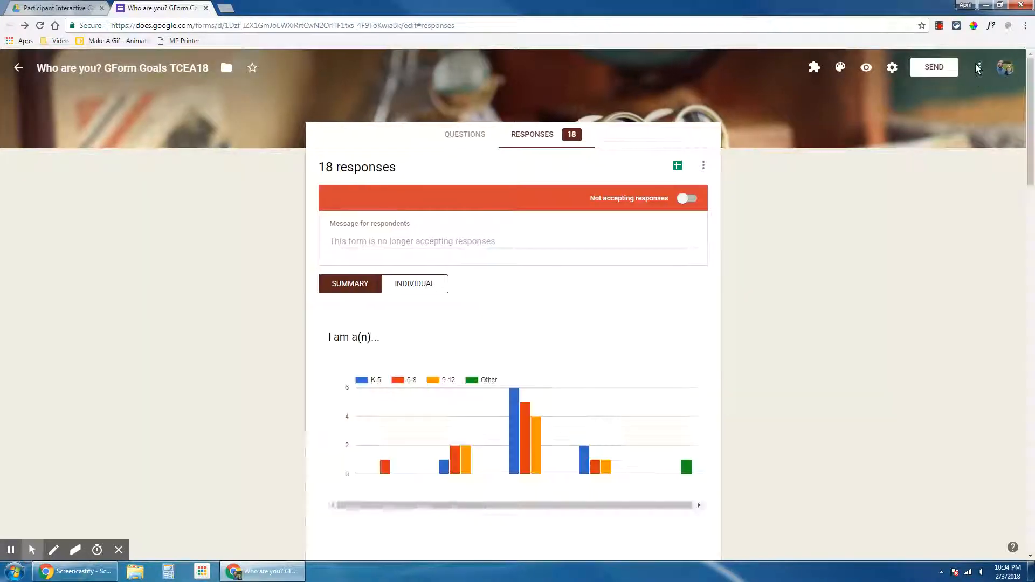
{"action": "left_click", "coordinate": [923, 130]}
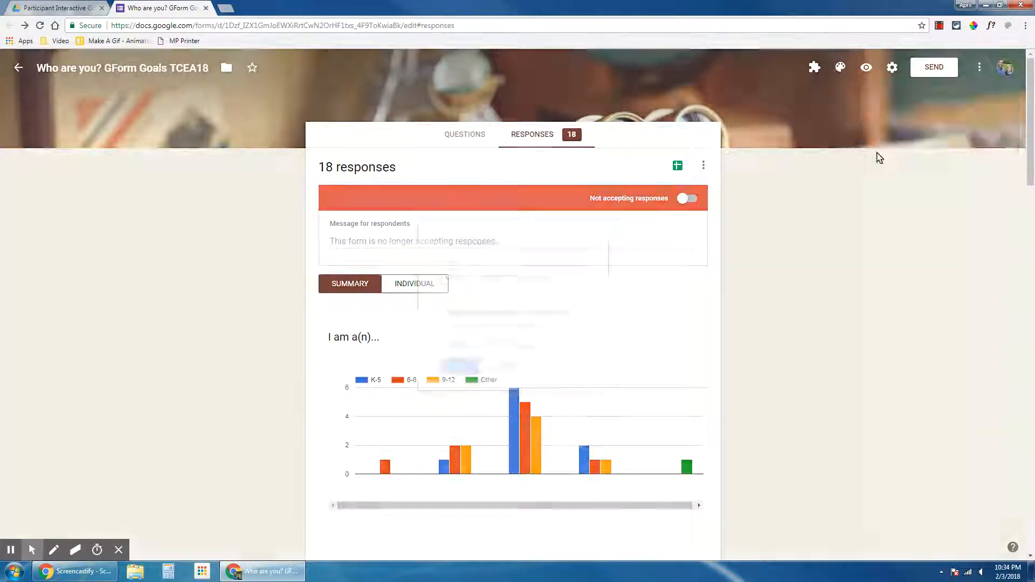
{"action": "left_click", "coordinate": [461, 366]}
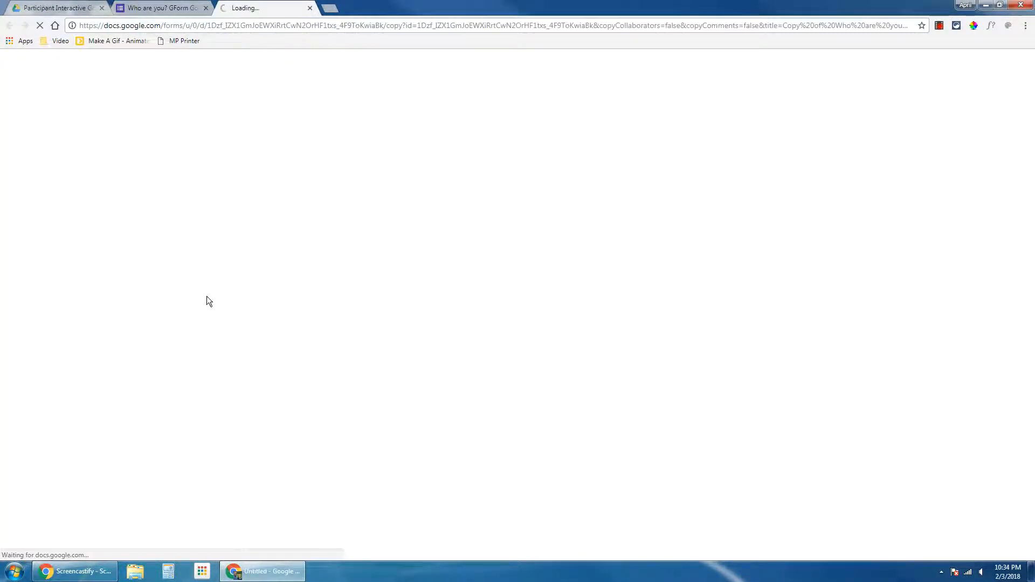
{"action": "left_click", "coordinate": [206, 8]}
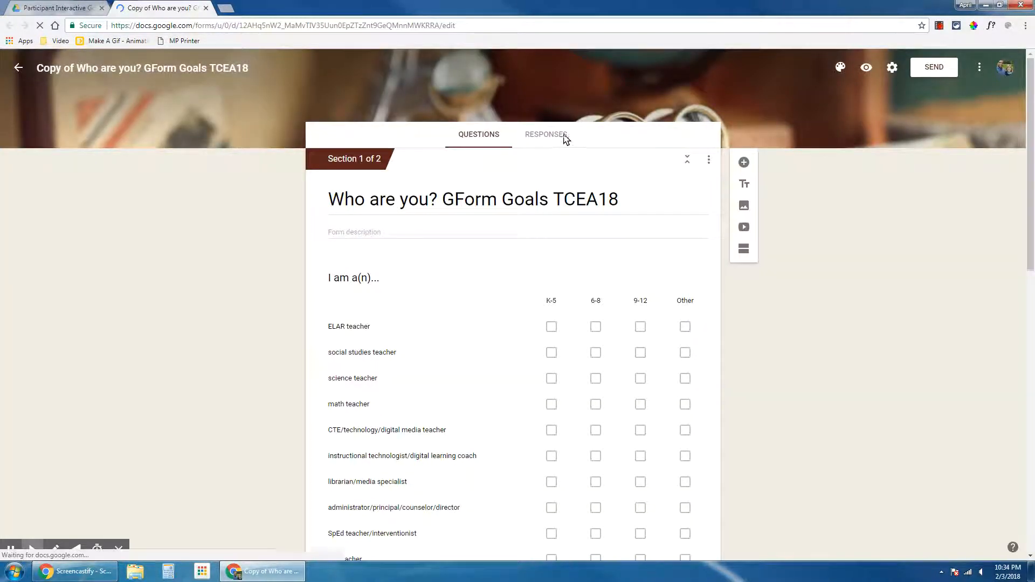
- Turn on accepting responses for the copied form and link it to a new spreadsheet named "Who are you? GForm Goals TCEA18 (Responses)"
{"action": "left_click", "coordinate": [546, 135]}
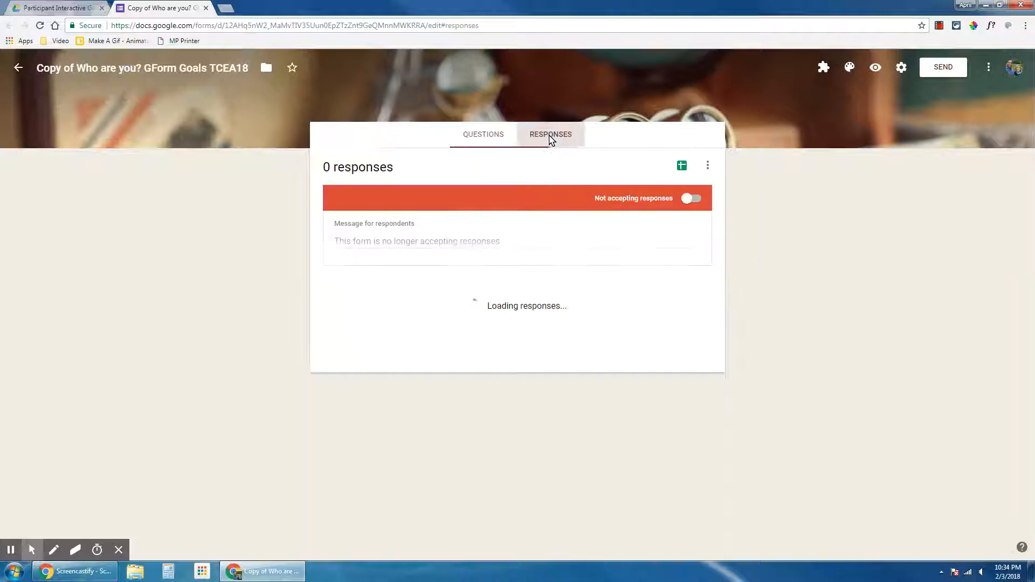
{"action": "left_click", "coordinate": [688, 200]}
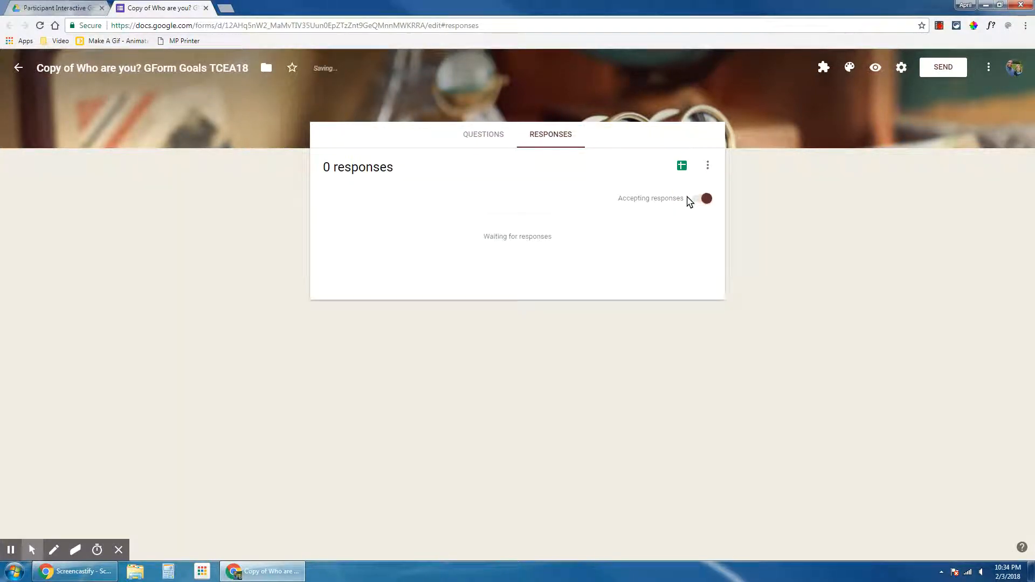
{"action": "left_click", "coordinate": [682, 167]}
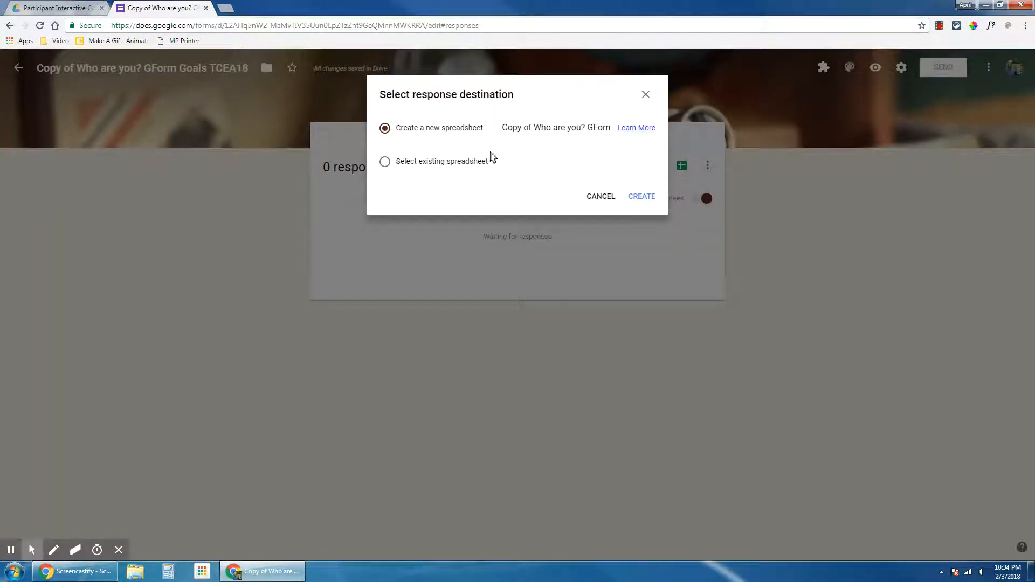
{"action": "left_click_drag", "start_coordinate": [535, 130], "coordinate": [480, 127]}
{"action": "key", "text": "BackSpace"}
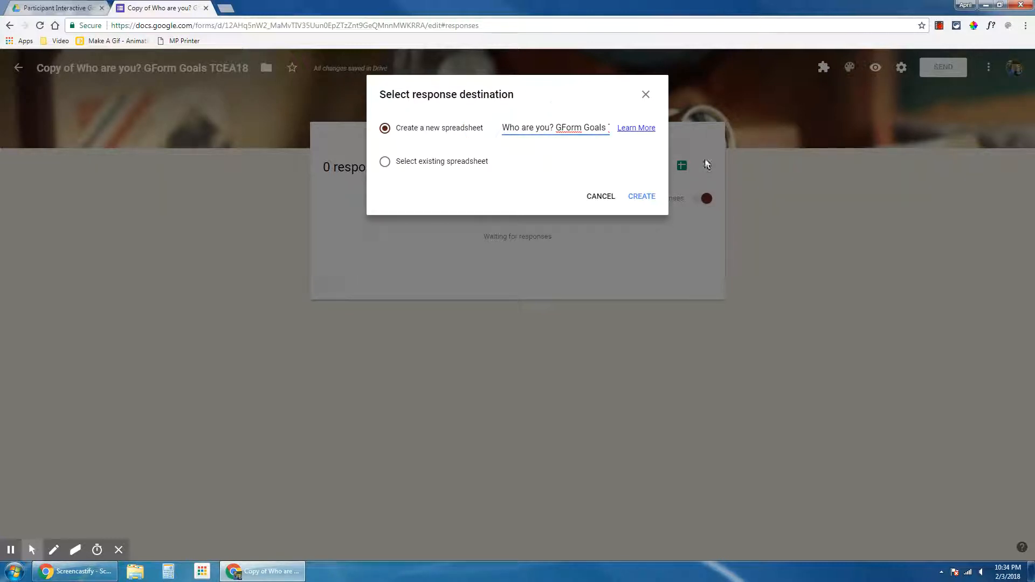
{"action": "left_click", "coordinate": [641, 197]}
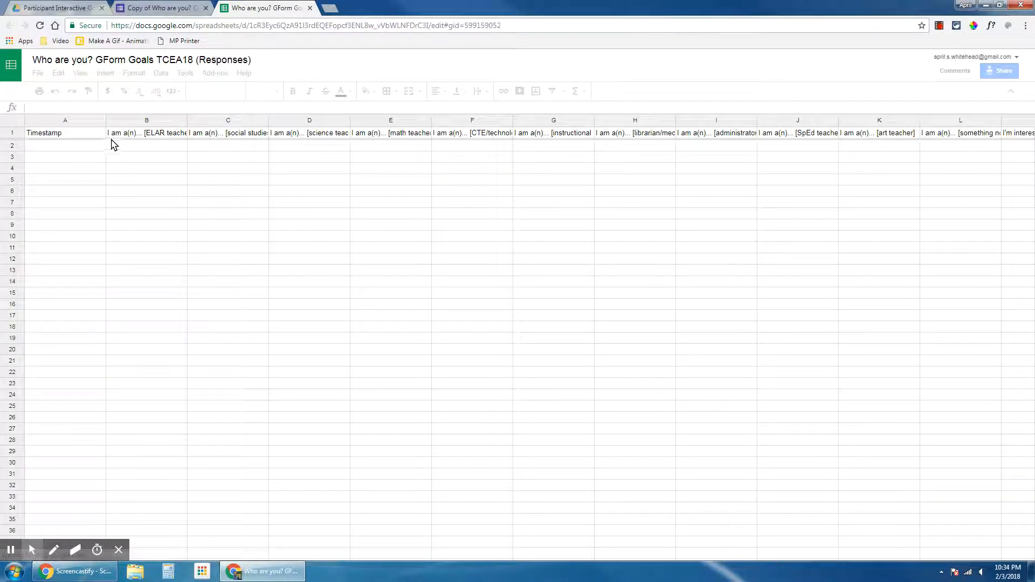
- Return to the copied form's questions and rename the form file to "Who are you? GForm Goals TCEA18"
{"action": "left_click", "coordinate": [163, 9]}
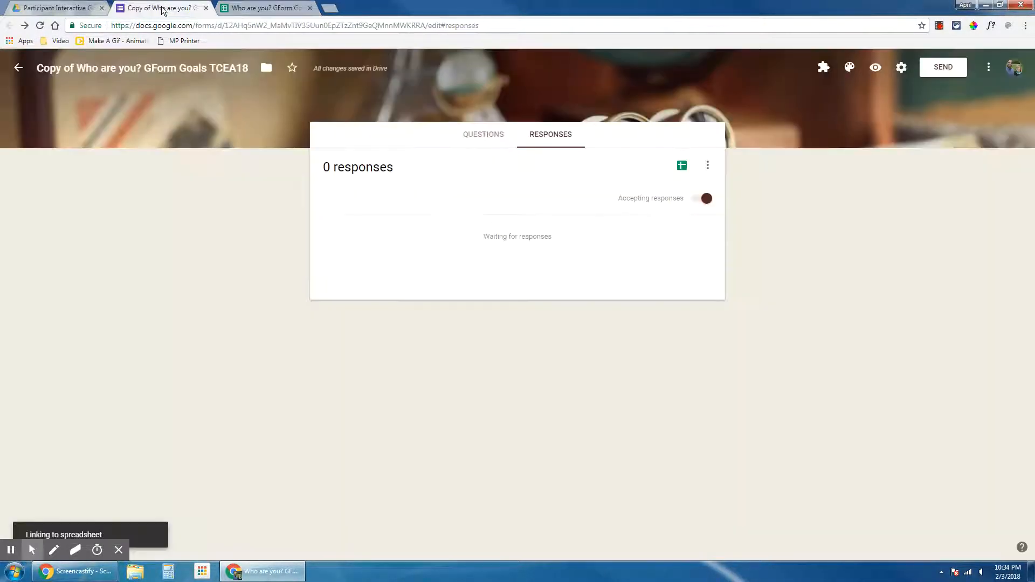
{"action": "left_click", "coordinate": [483, 138]}
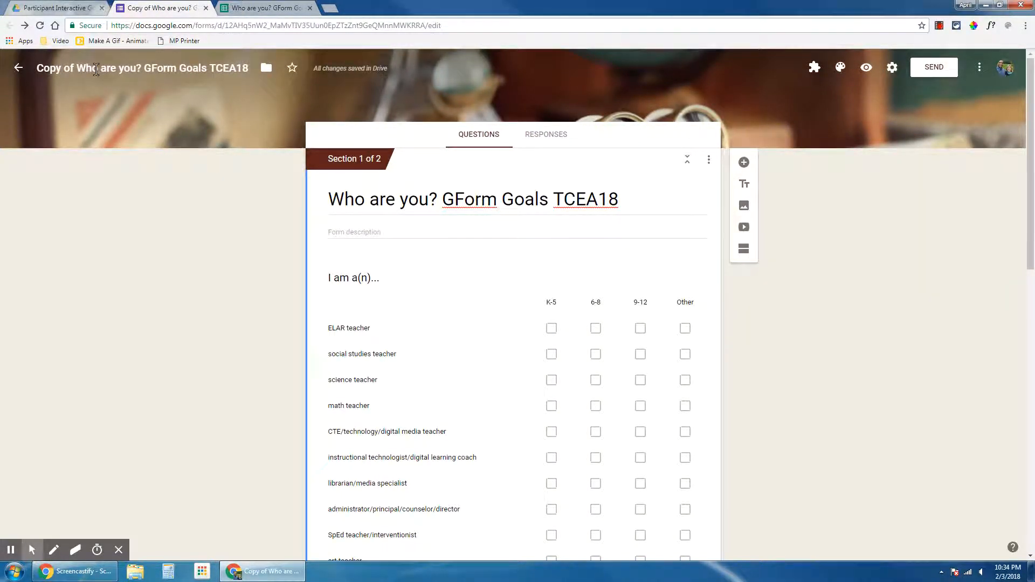
{"action": "left_click_drag", "start_coordinate": [75, 71], "coordinate": [23, 70]}
{"action": "key", "text": "BackSpace"}
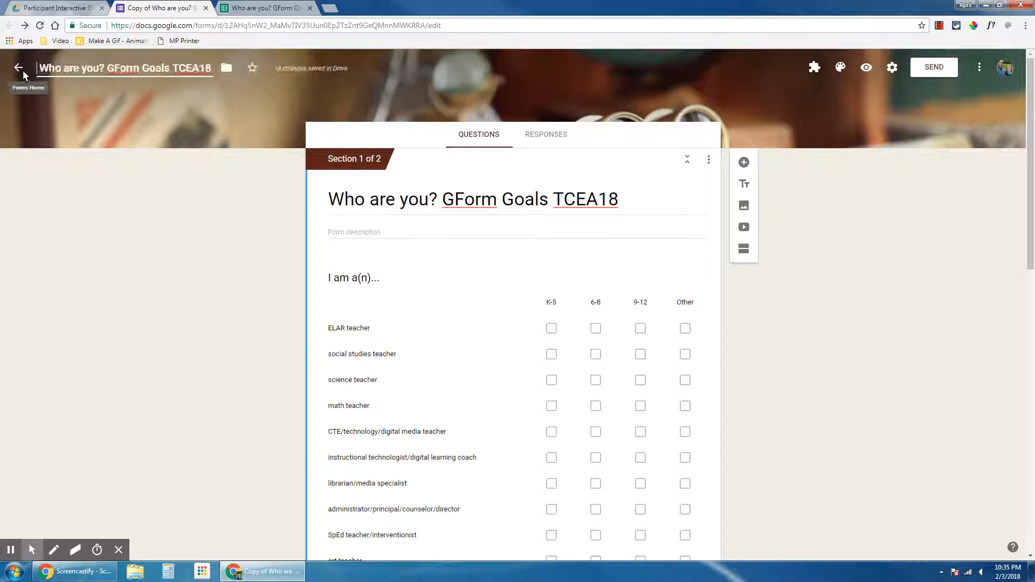
{"action": "key", "text": "Delete"}
{"action": "left_click", "coordinate": [144, 176]}
- Preview the form, mark 6-8 for instructional technologist/digital learning coach, answer Yes to emailed notes and resources, and continue to the second section
{"action": "left_click", "coordinate": [864, 67]}
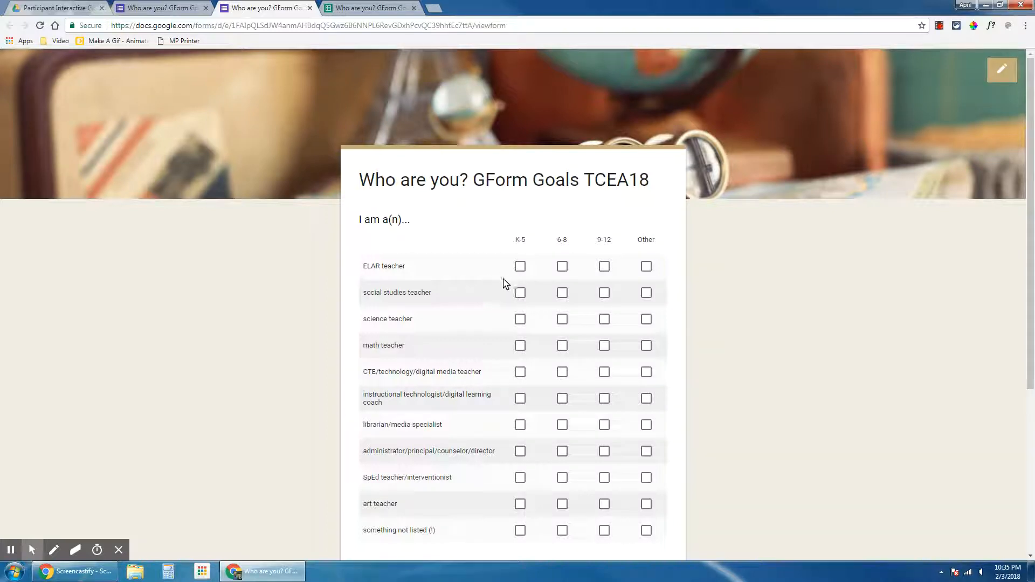
{"action": "scroll", "coordinate": [438, 345], "scroll_direction": "down", "scroll_amount": 2}
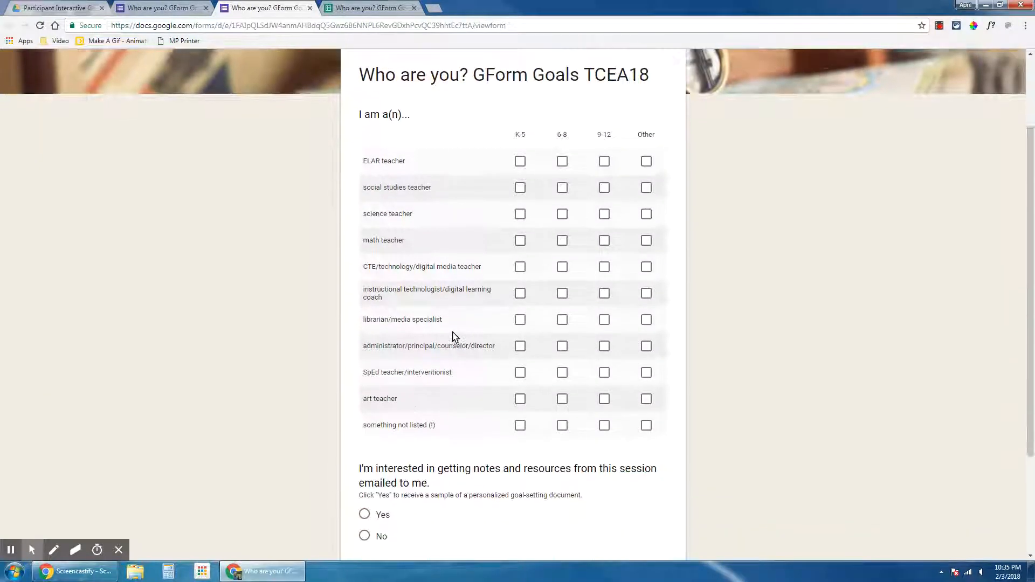
{"action": "left_click", "coordinate": [562, 291]}
{"action": "scroll", "coordinate": [487, 330], "scroll_direction": "down", "scroll_amount": 2}
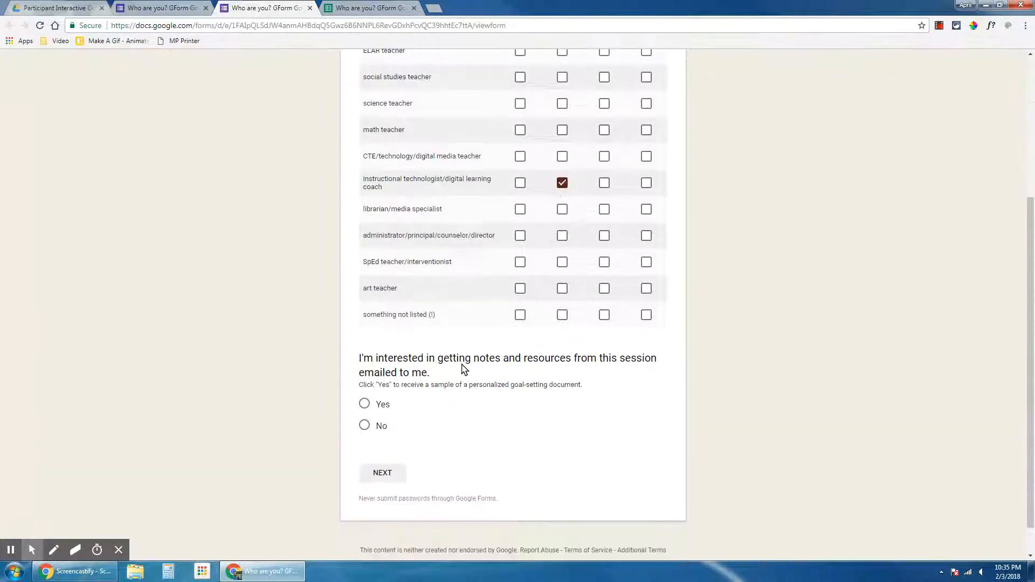
{"action": "left_click", "coordinate": [364, 411]}
{"action": "left_click", "coordinate": [381, 479]}
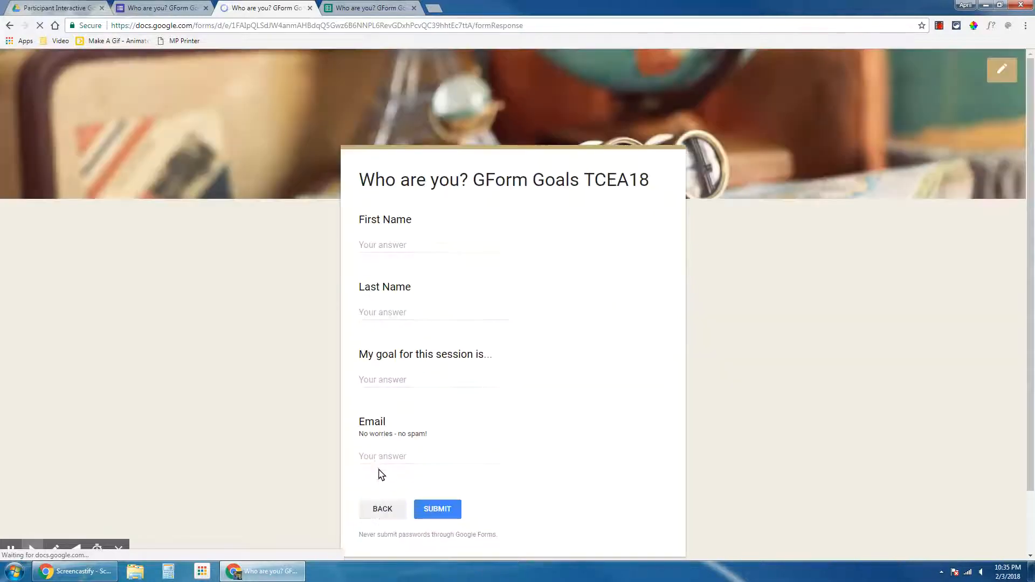
- Fill in the respondent's first name, last name and email with the autofill suggestion, enter the goal "to learn more.", and submit the form
{"action": "left_click", "coordinate": [418, 244]}
{"action": "type", "text": "A"}
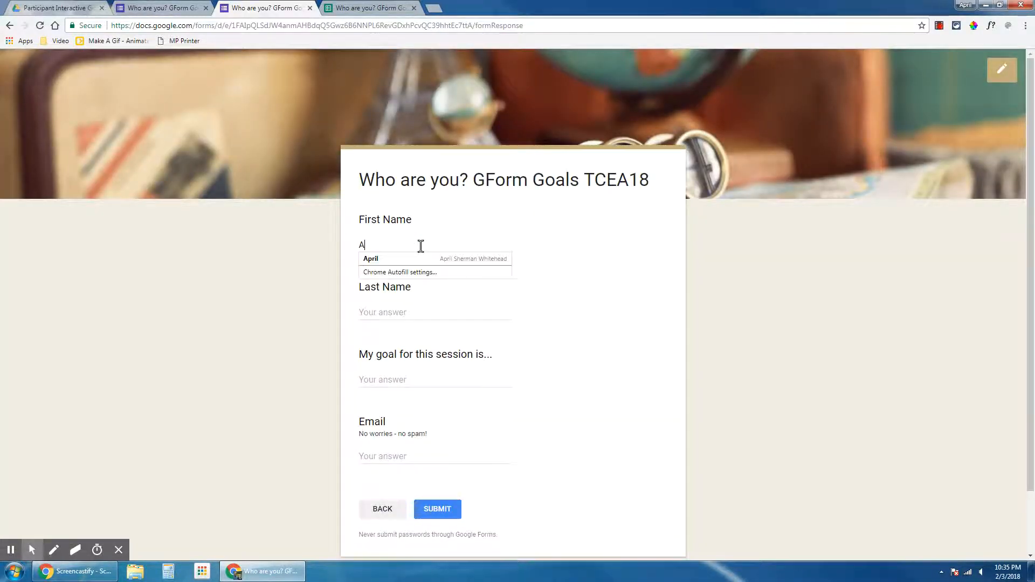
{"action": "type", "text": "pril"}
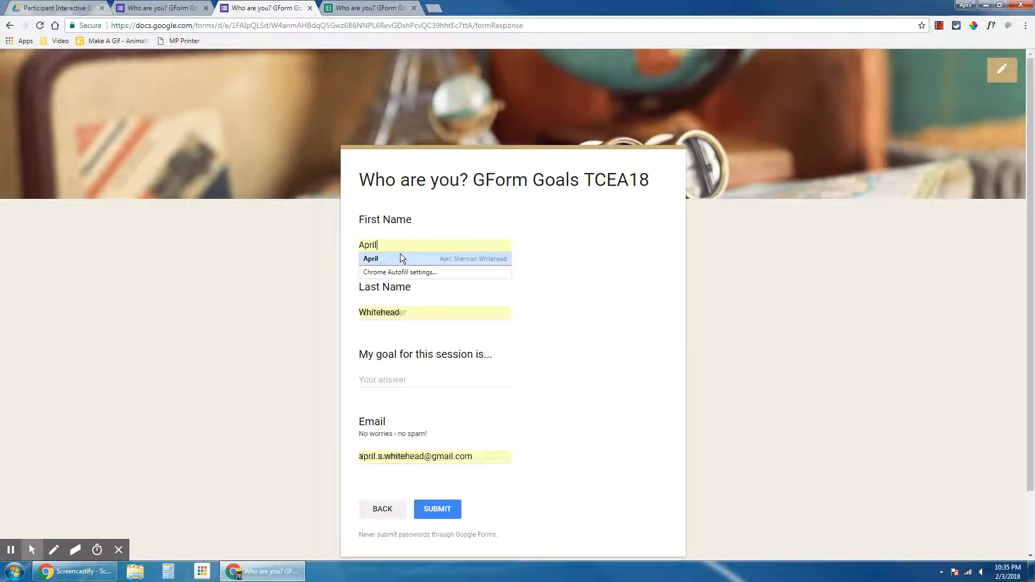
{"action": "left_click", "coordinate": [400, 258]}
{"action": "left_click", "coordinate": [437, 379]}
{"action": "type", "text": "to learn more"}
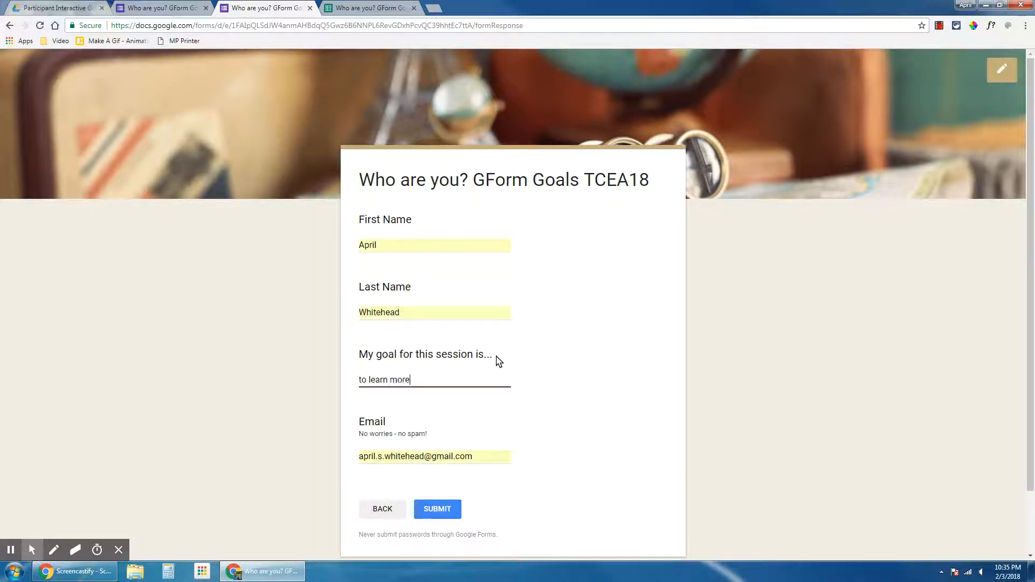
{"action": "scroll", "coordinate": [444, 374], "scroll_direction": "down", "scroll_amount": 2}
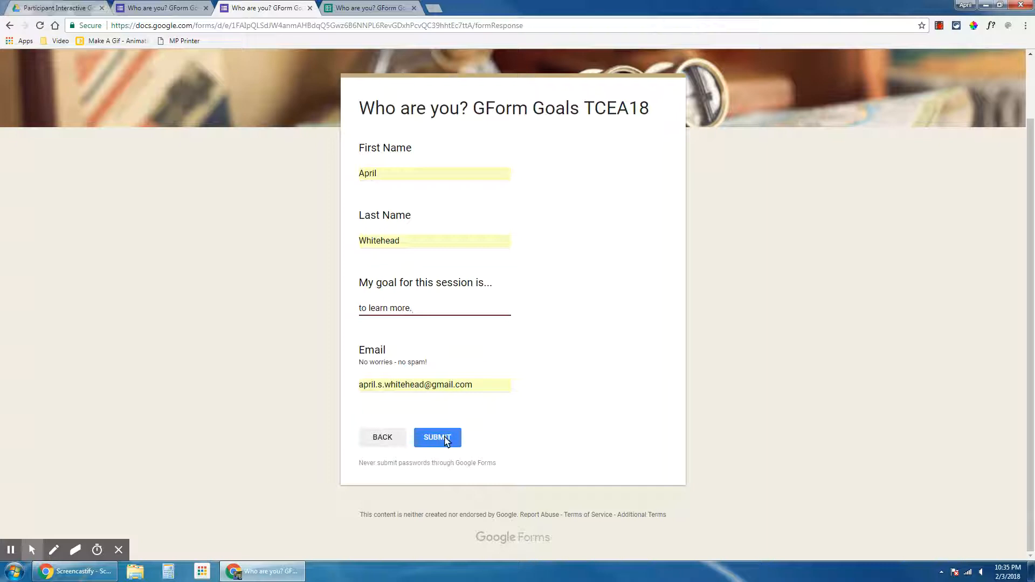
{"action": "left_click", "coordinate": [438, 436]}
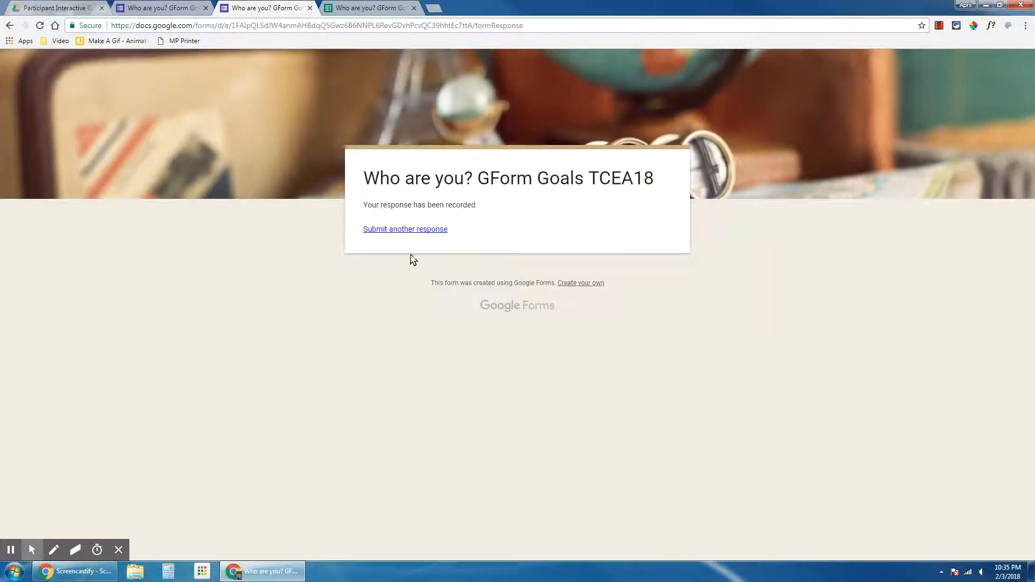
- Launch the autoCrat add-on in the linked responses spreadsheet and allow it the requested permissions for the Google account
{"action": "left_click", "coordinate": [380, 6]}
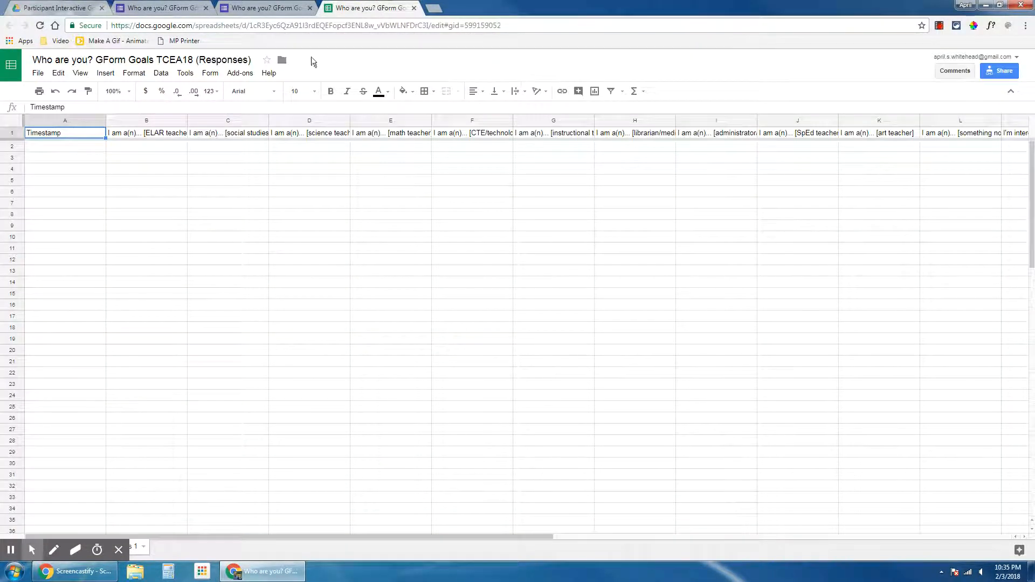
{"action": "left_click_drag", "start_coordinate": [427, 535], "coordinate": [777, 534]}
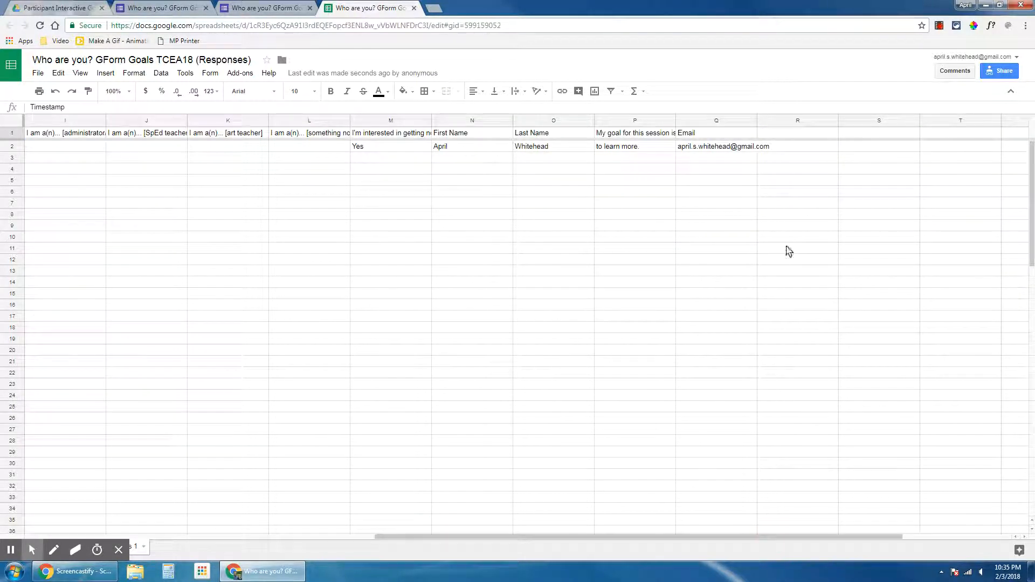
{"action": "left_click", "coordinate": [240, 73]}
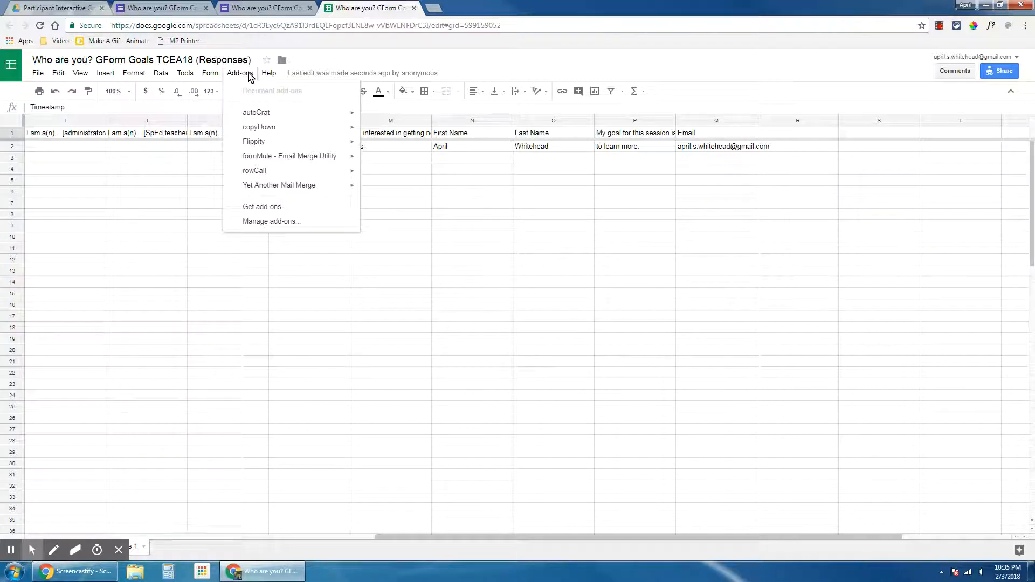
{"action": "mouse_move", "coordinate": [248, 112]}
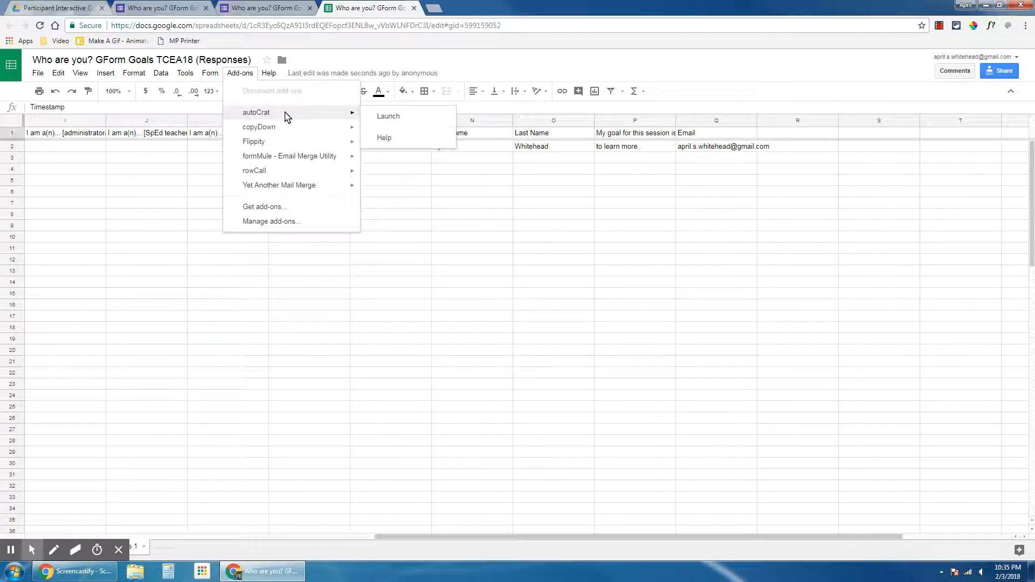
{"action": "left_click", "coordinate": [389, 118]}
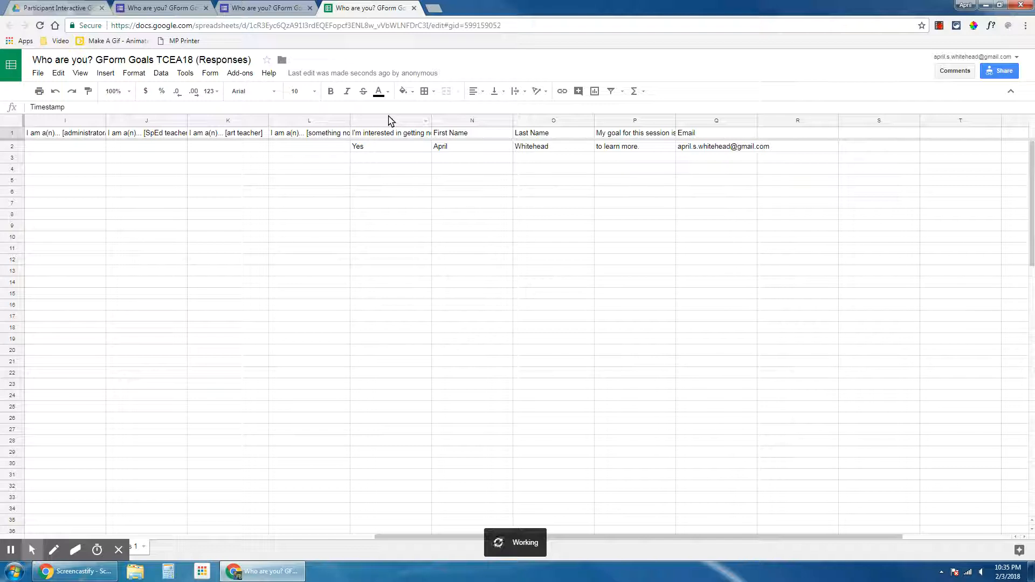
{"action": "left_click", "coordinate": [437, 331]}
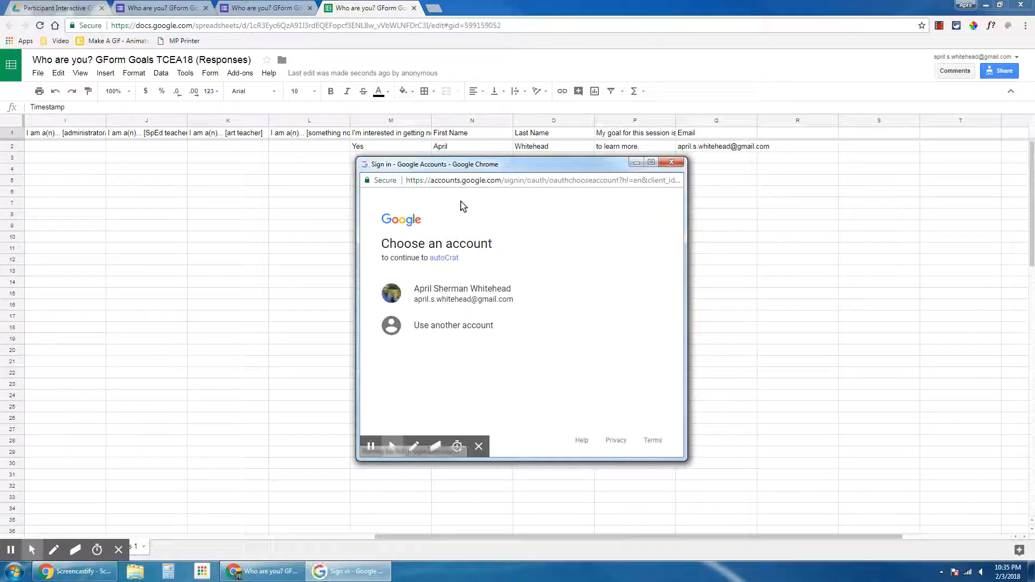
{"action": "left_click", "coordinate": [464, 296]}
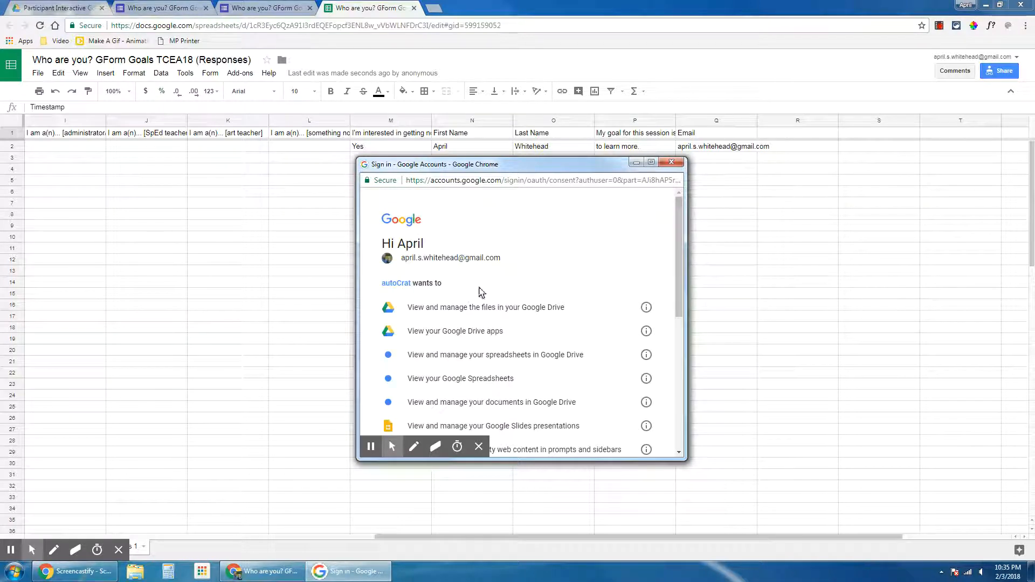
{"action": "left_click_drag", "start_coordinate": [680, 287], "coordinate": [674, 403]}
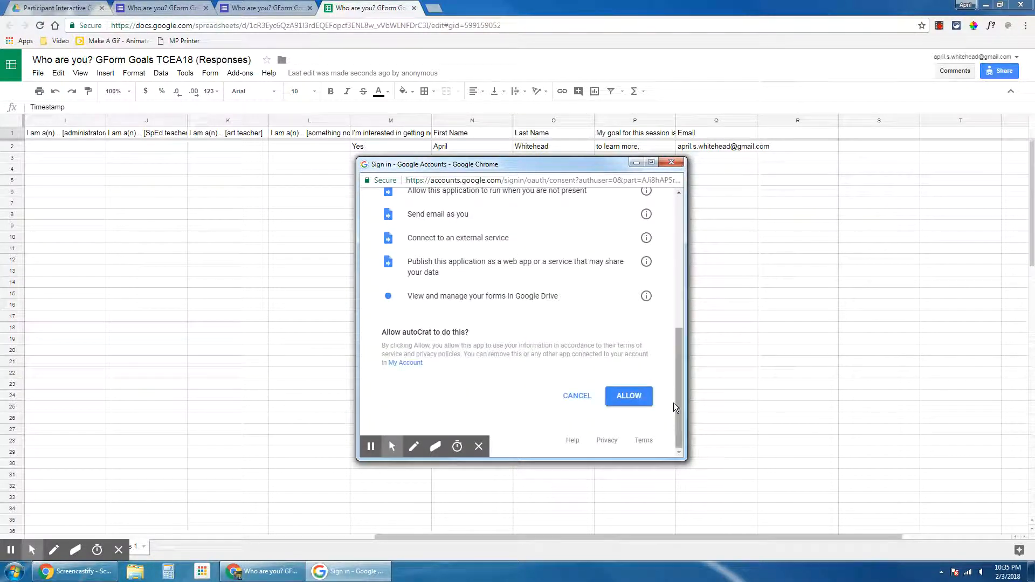
{"action": "left_click", "coordinate": [643, 398]}
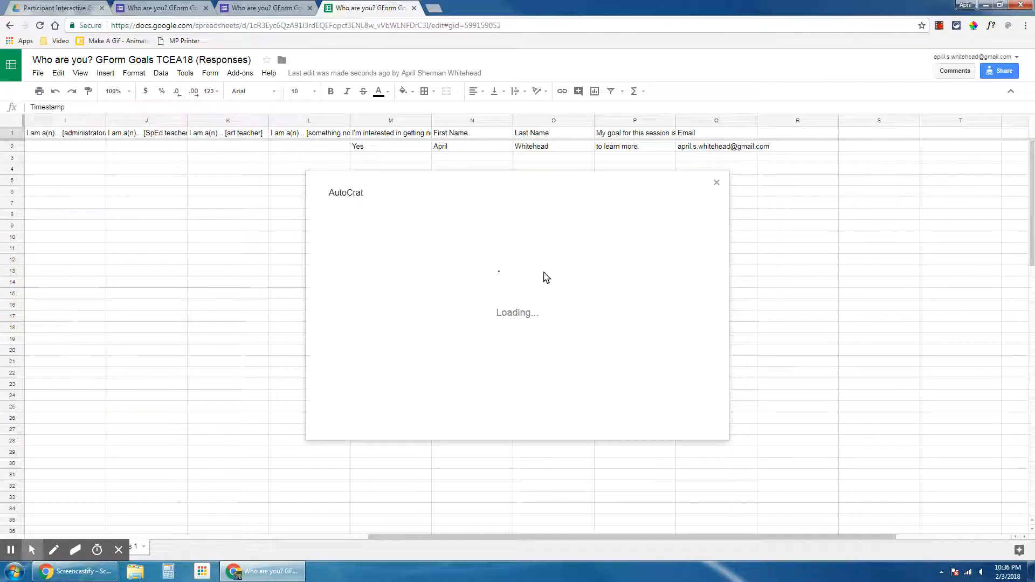
- Create a new autoCrat job, and open the Participant Goal-setting Document from the Drive folder to examine its merge tags
{"action": "left_click", "coordinate": [671, 409]}
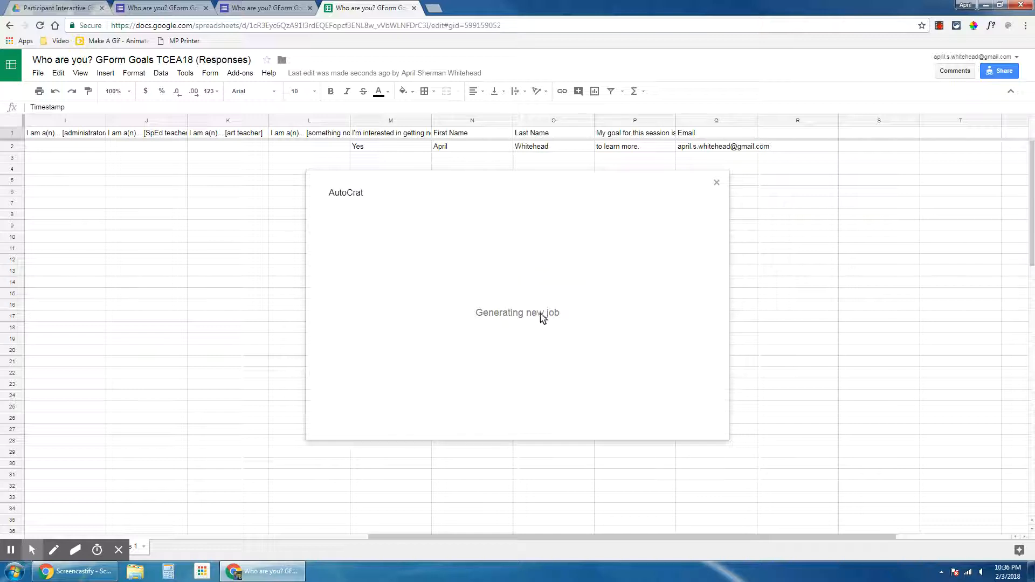
{"action": "left_click", "coordinate": [75, 8]}
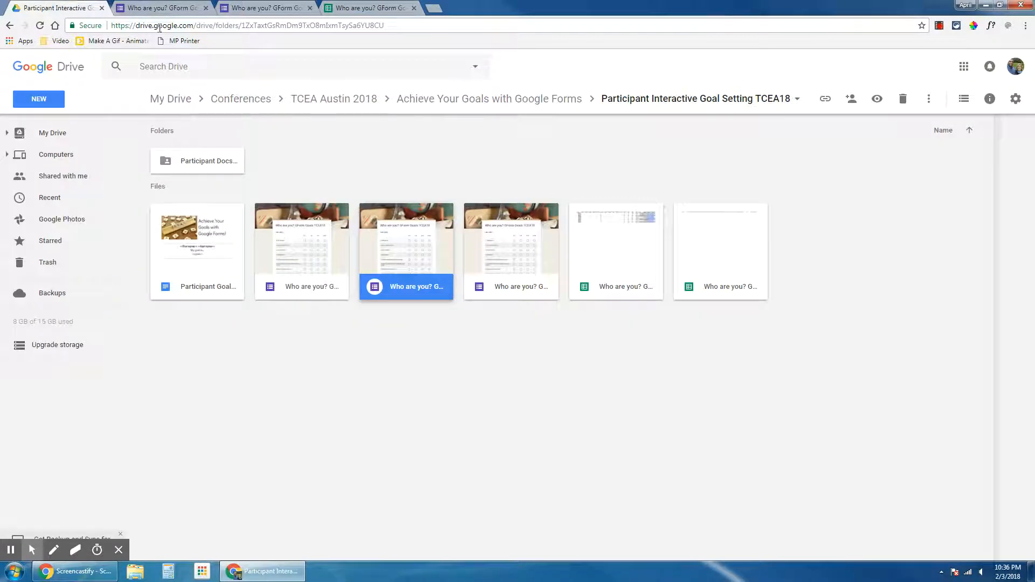
{"action": "double_click", "coordinate": [206, 247]}
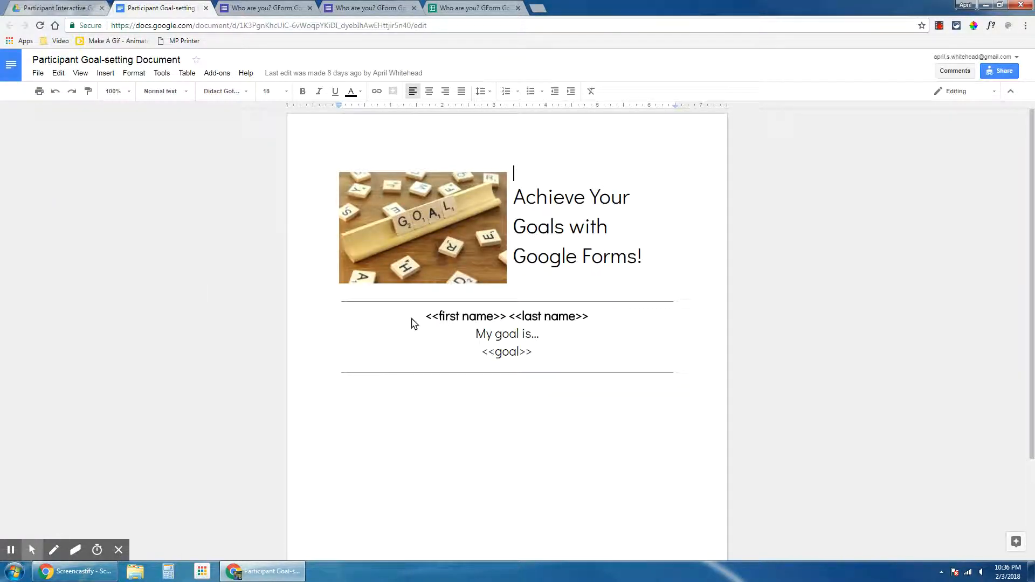
{"action": "left_click_drag", "start_coordinate": [426, 319], "coordinate": [511, 322]}
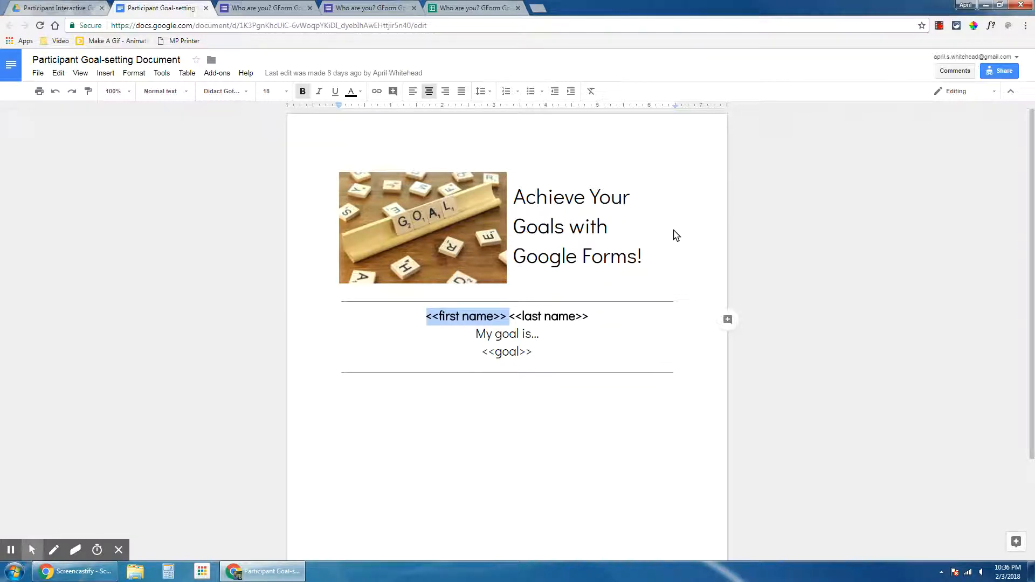
{"action": "left_click", "coordinate": [497, 353]}
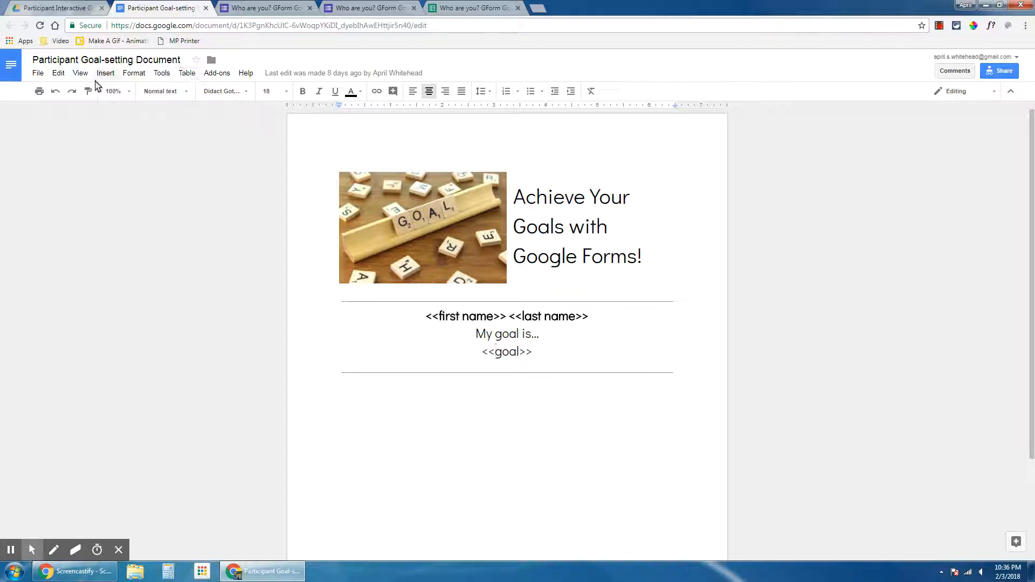
- Return to the autoCrat job in the responses spreadsheet, name it "Participant Goals TCEA" and proceed to the template choice
{"action": "left_click", "coordinate": [464, 6]}
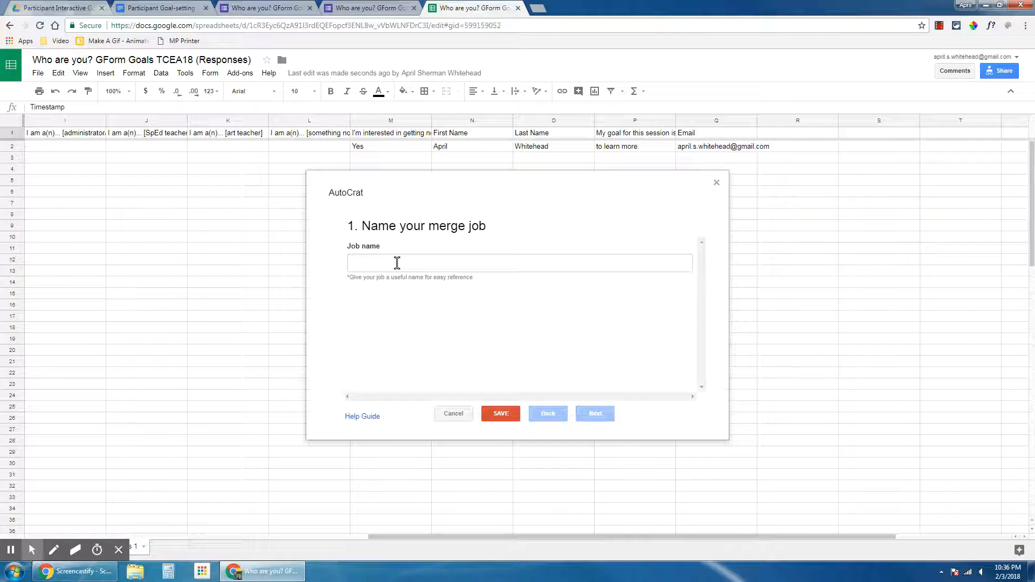
{"action": "left_click", "coordinate": [430, 263]}
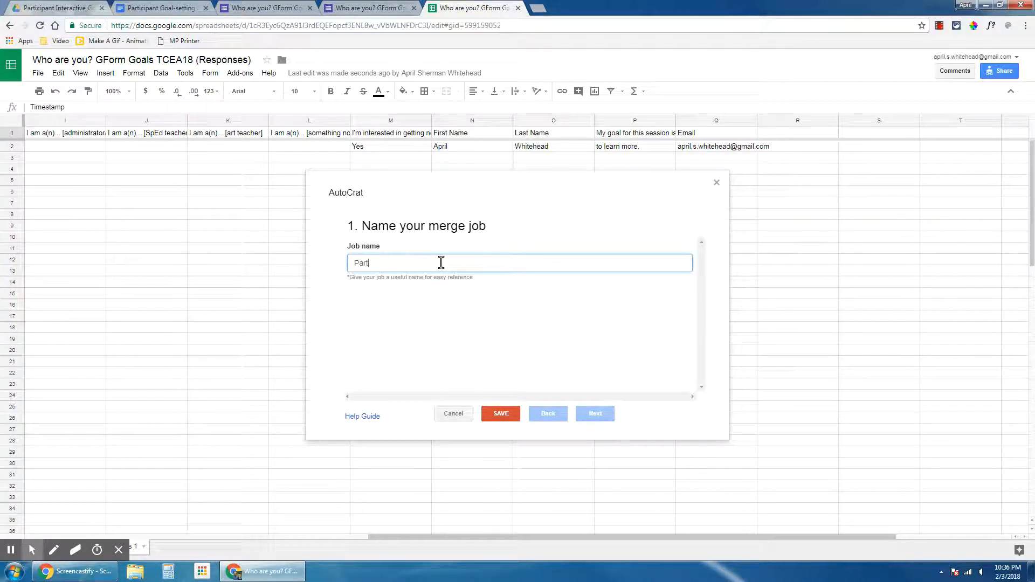
{"action": "type", "text": "Participant Goals TCEA"}
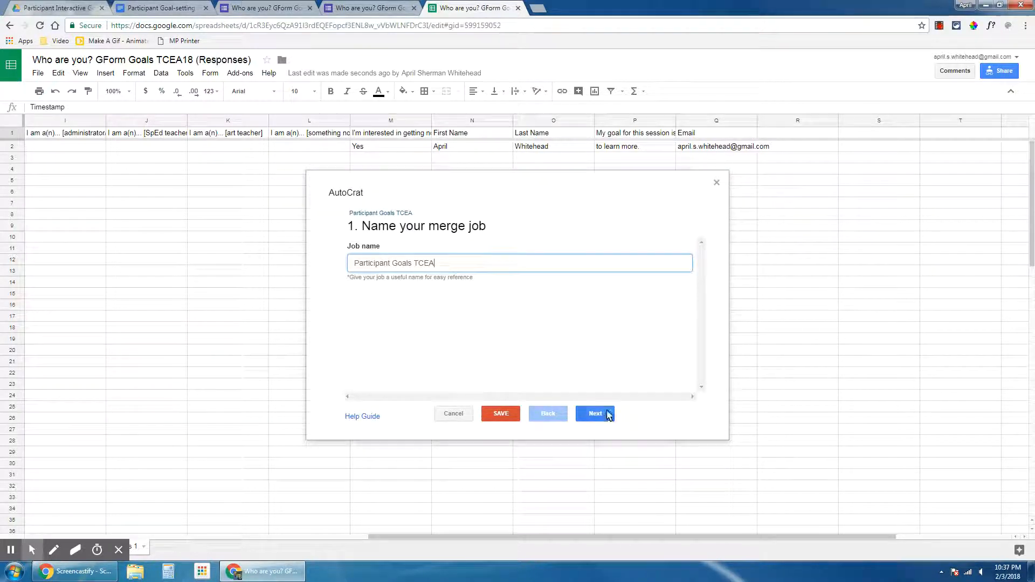
{"action": "left_click", "coordinate": [609, 416]}
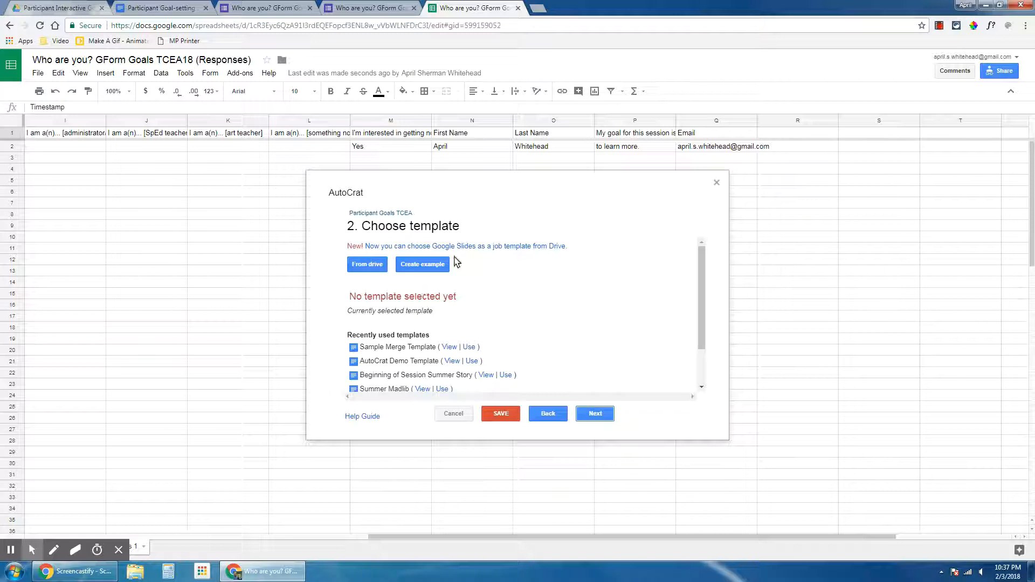
- Search Drive for "Participant Goal", choose the Participant Goal-setting Document as the job's template and proceed to the data mapping
{"action": "scroll", "coordinate": [398, 261], "scroll_direction": "down", "scroll_amount": 1}
{"action": "scroll", "coordinate": [377, 264], "scroll_direction": "up", "scroll_amount": 1}
{"action": "left_click", "coordinate": [380, 265]}
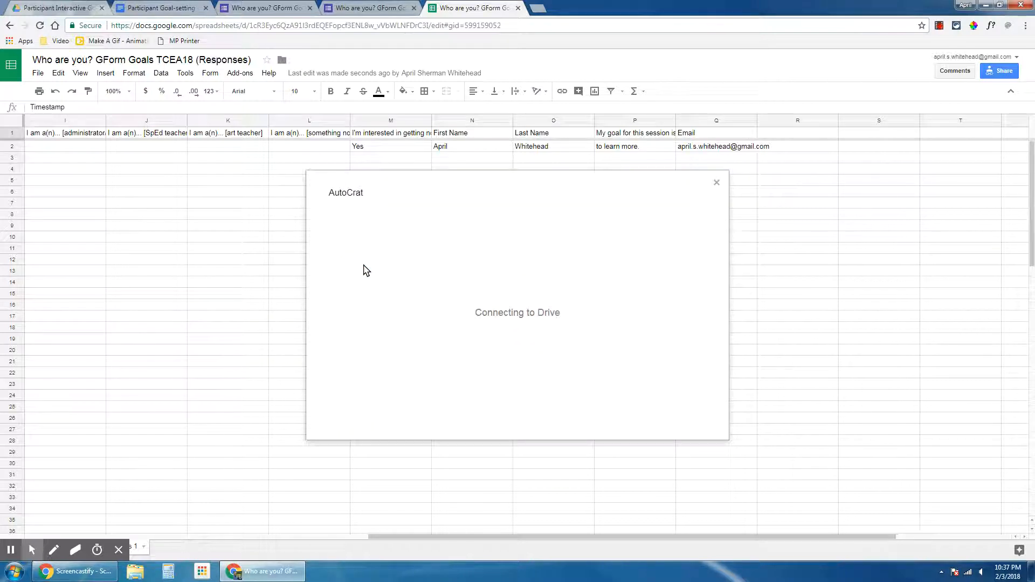
{"action": "left_click", "coordinate": [431, 226]}
{"action": "type", "text": "Par"}
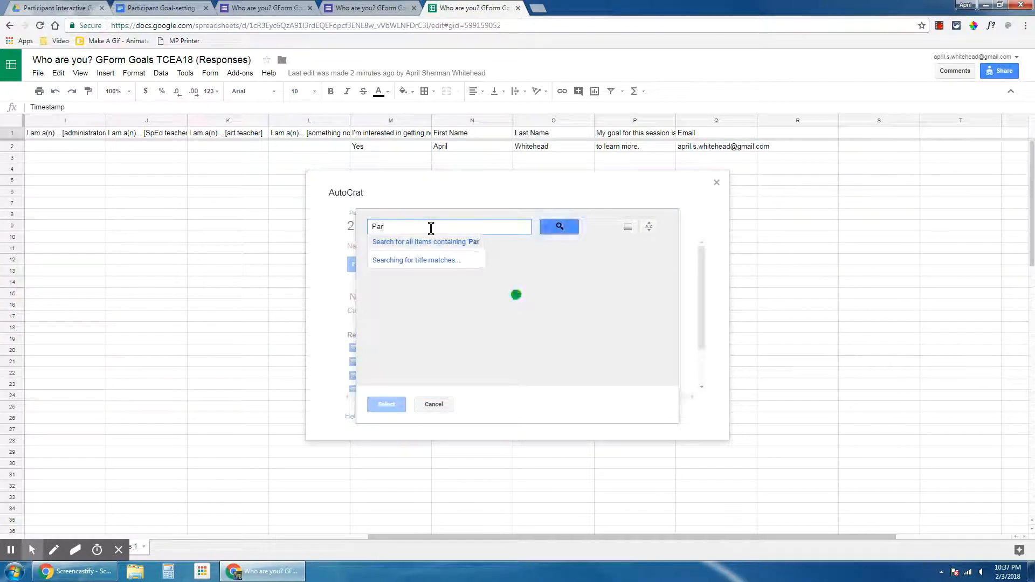
{"action": "type", "text": "ticipant Goal"}
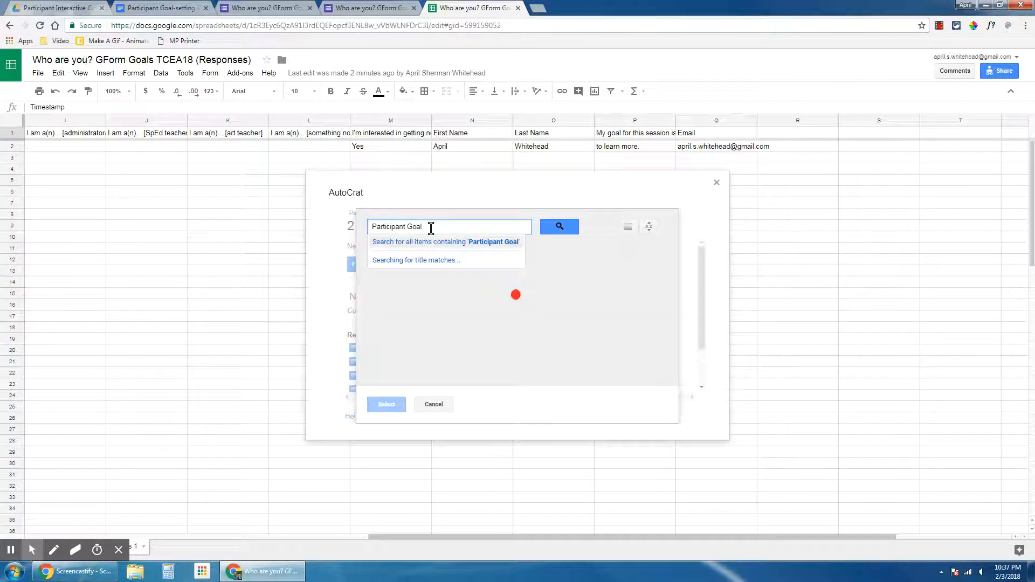
{"action": "key", "text": "Return"}
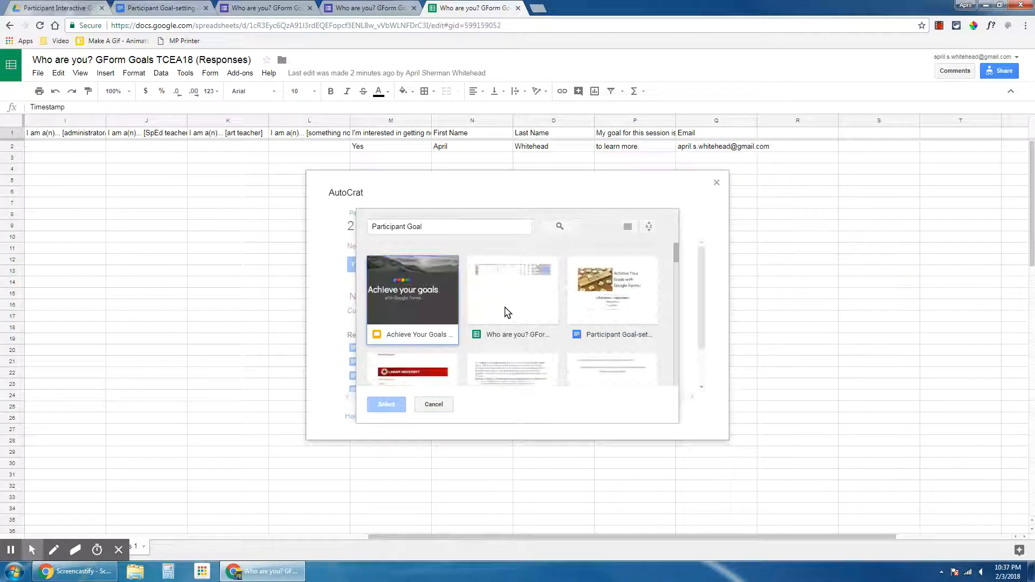
{"action": "left_click", "coordinate": [576, 327]}
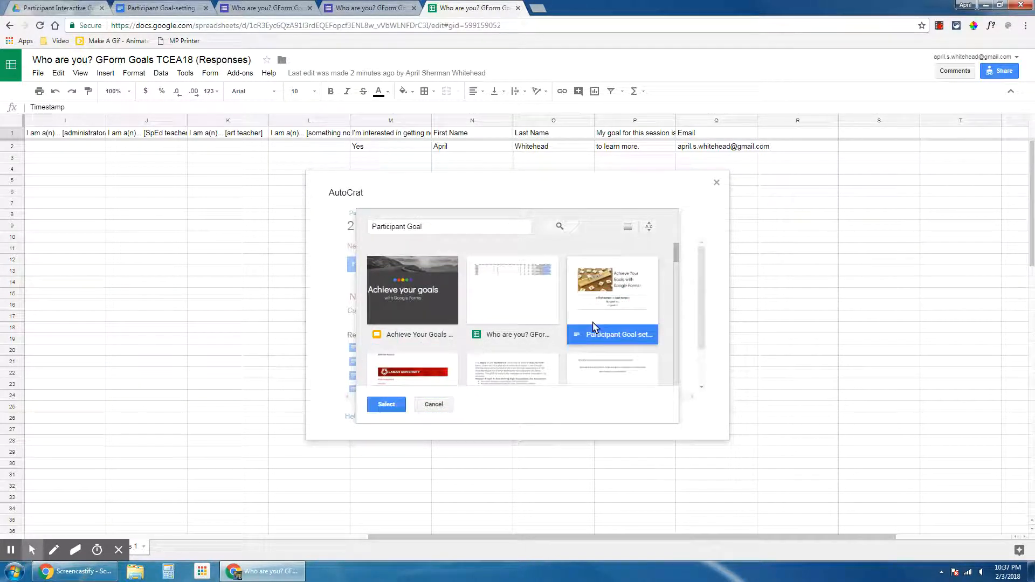
{"action": "left_click", "coordinate": [391, 407]}
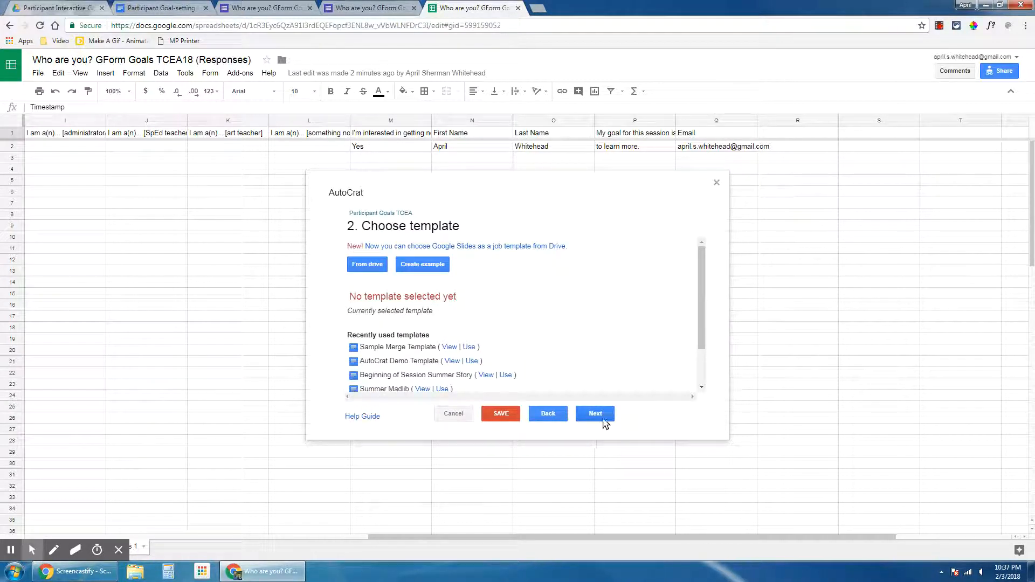
{"action": "left_click", "coordinate": [596, 415]}
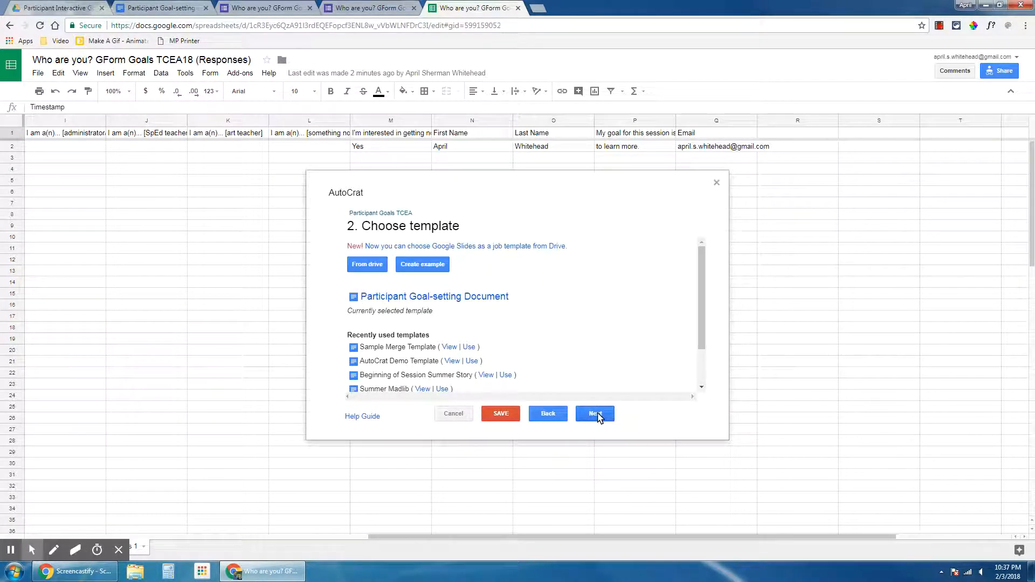
{"action": "left_click", "coordinate": [595, 414]}
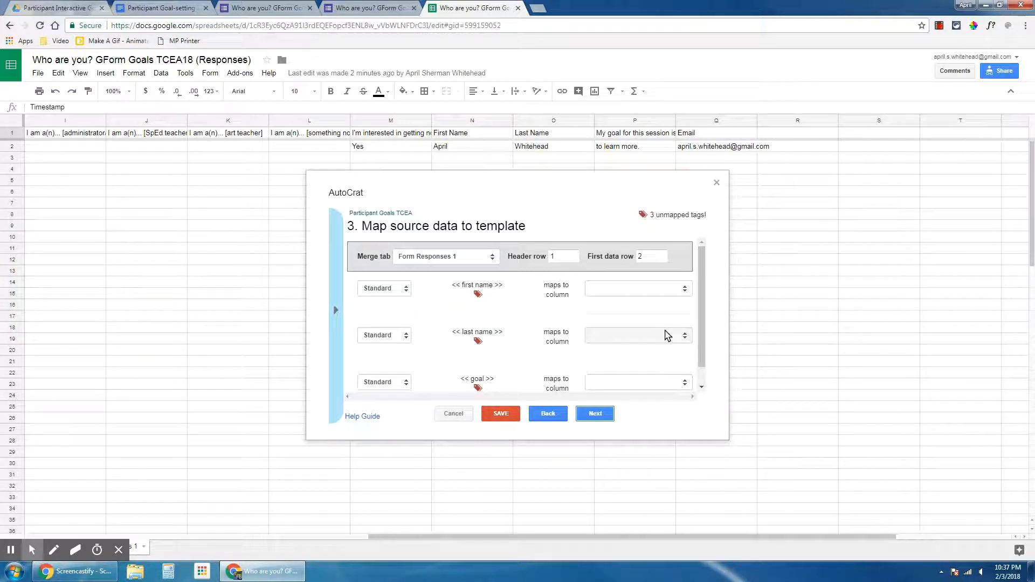
- Map the <<first name>> tag to the First Name column and the <<last name>> tag to the Last Name column
{"action": "mouse_move", "coordinate": [704, 329]}
{"action": "left_mouse_down"}
{"action": "mouse_move", "coordinate": [706, 367]}
{"action": "mouse_move", "coordinate": [706, 324]}
{"action": "left_mouse_up"}
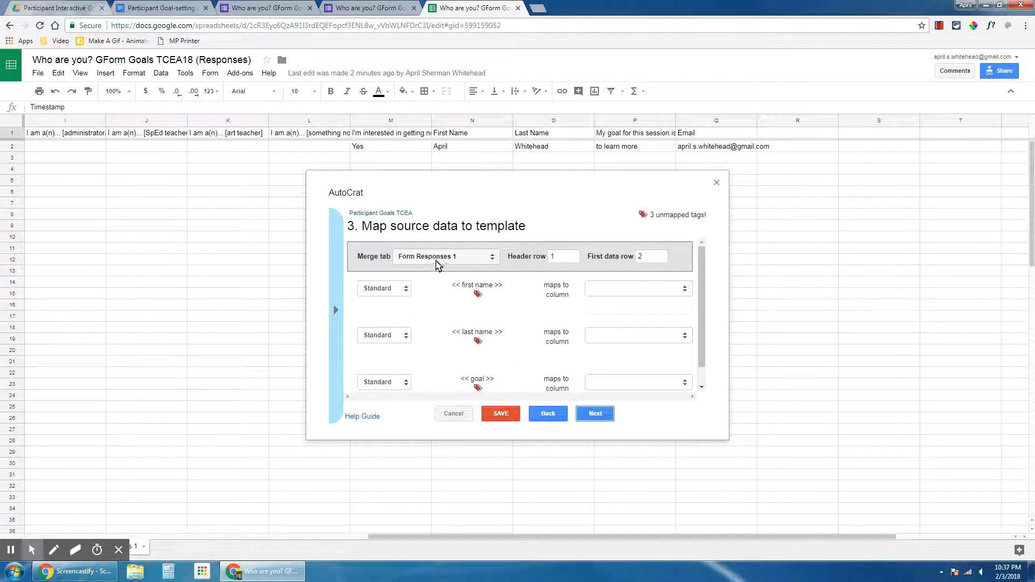
{"action": "scroll", "coordinate": [372, 509], "scroll_direction": "down", "scroll_amount": 2}
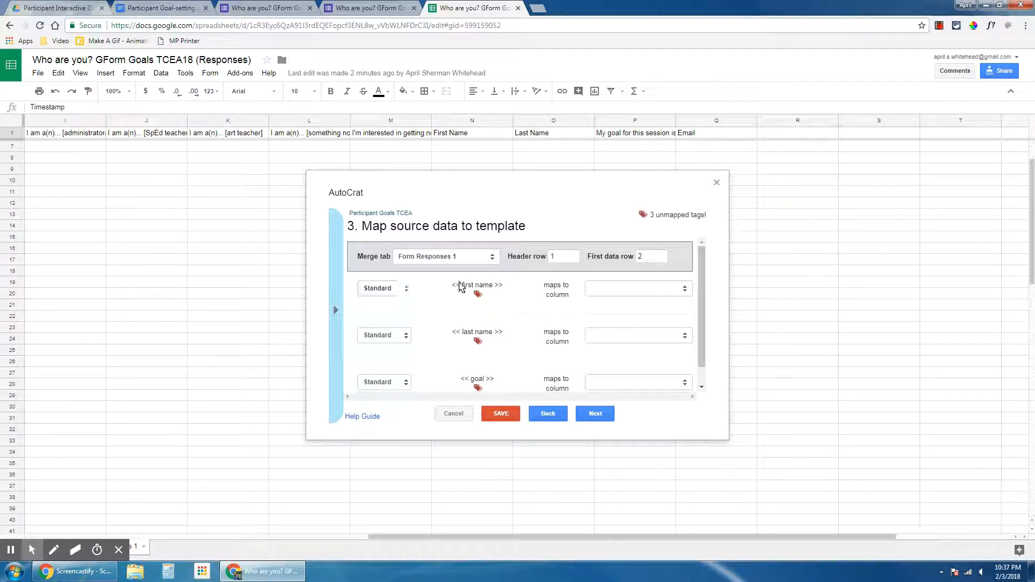
{"action": "left_click", "coordinate": [597, 289]}
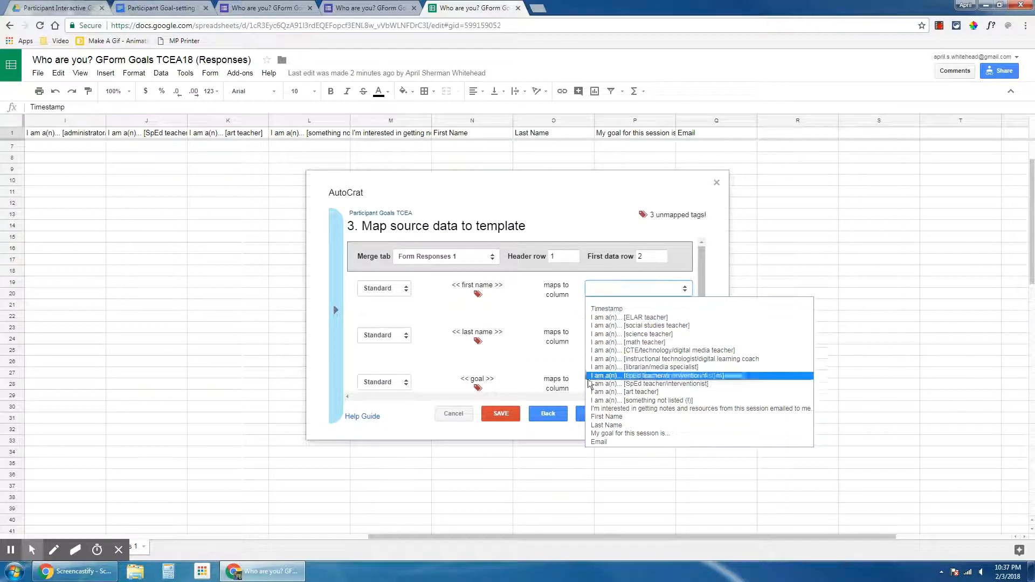
{"action": "left_click", "coordinate": [605, 420]}
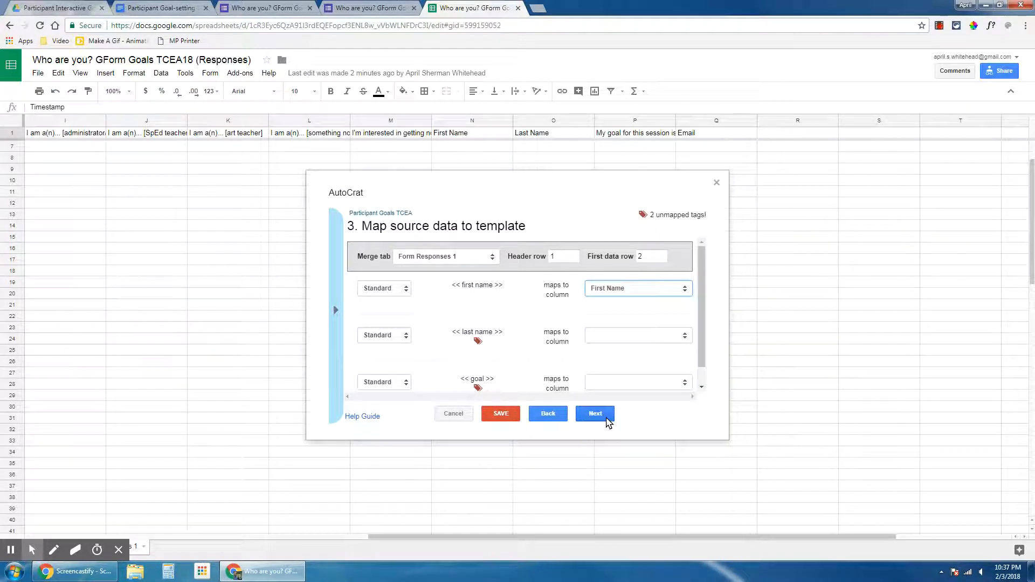
{"action": "left_click", "coordinate": [645, 335]}
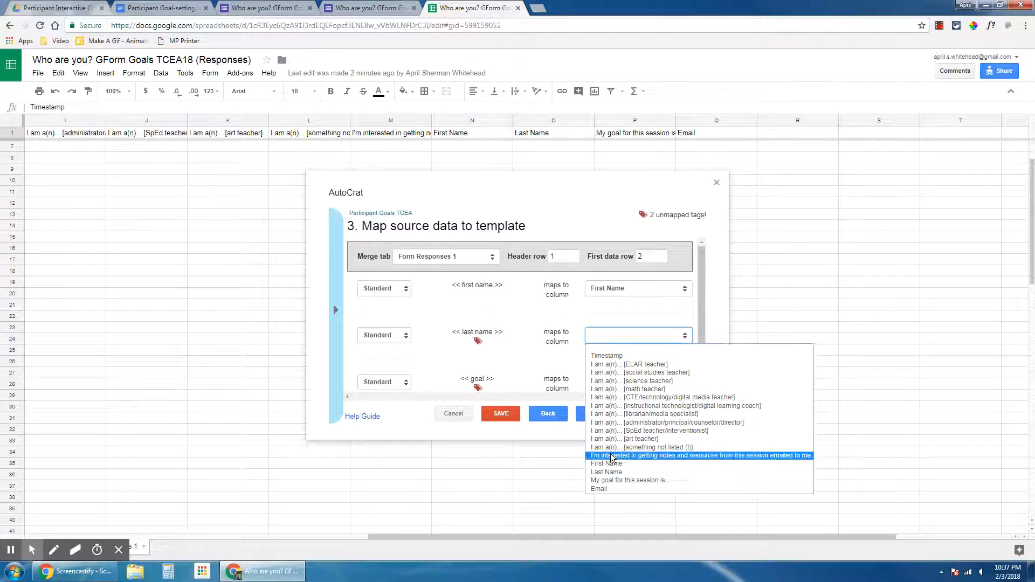
{"action": "left_click", "coordinate": [609, 472]}
- Map the <<goal>> tag to the "My goal for this session is..." column and proceed to the file settings
{"action": "left_click_drag", "start_coordinate": [702, 342], "coordinate": [700, 378]}
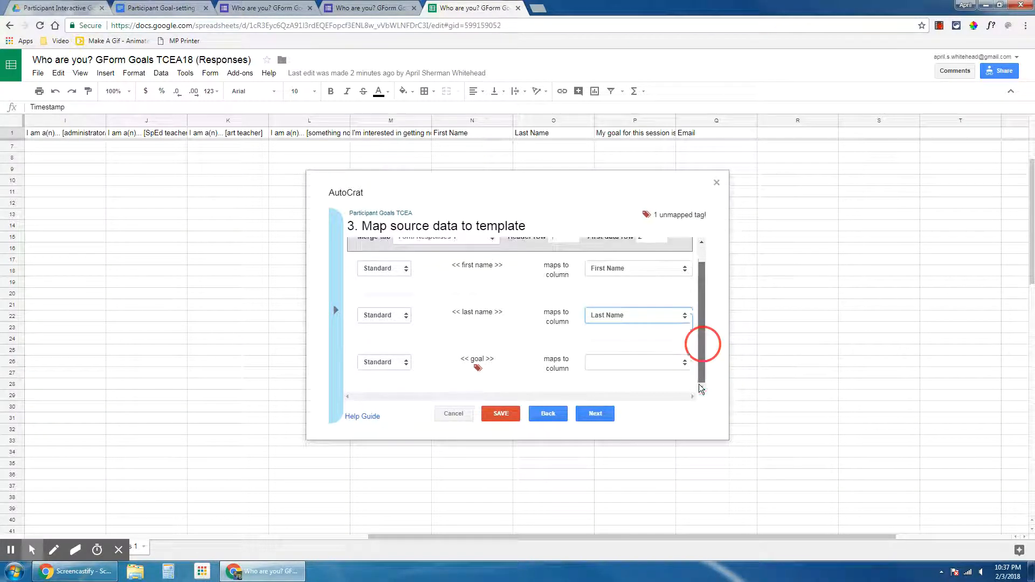
{"action": "left_click", "coordinate": [595, 363]}
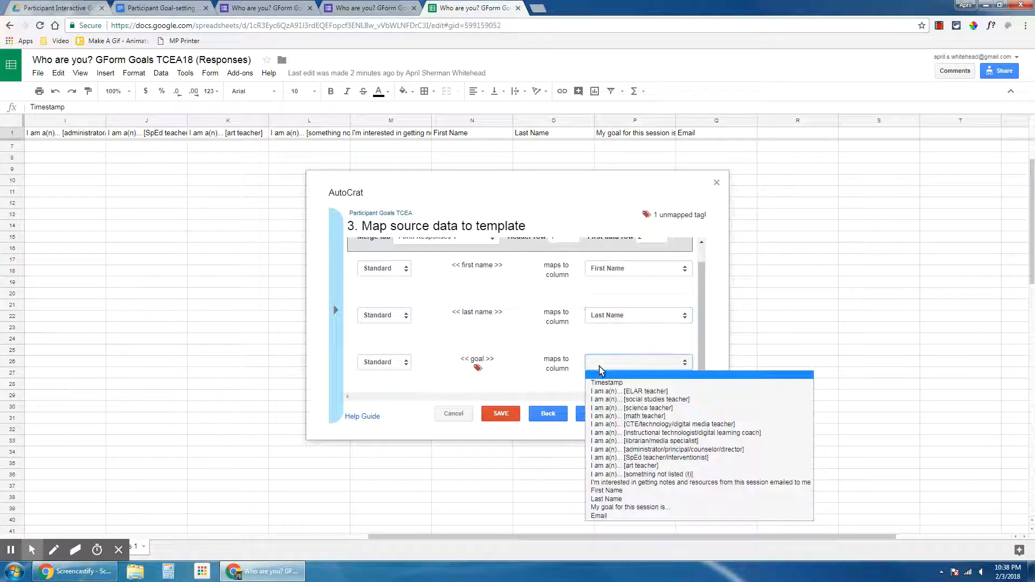
{"action": "left_click", "coordinate": [604, 507]}
{"action": "left_click", "coordinate": [666, 366]}
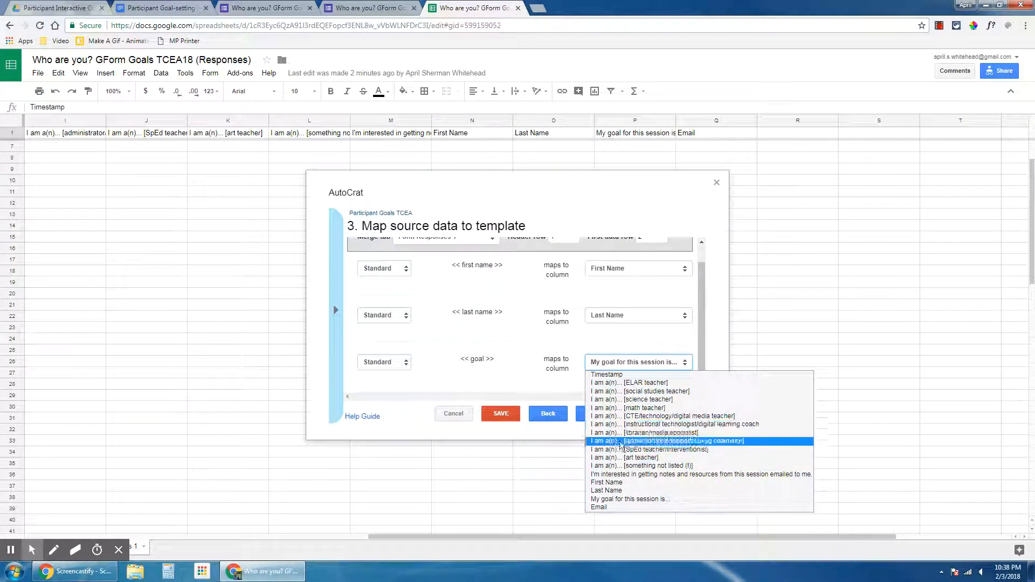
{"action": "left_click", "coordinate": [579, 372]}
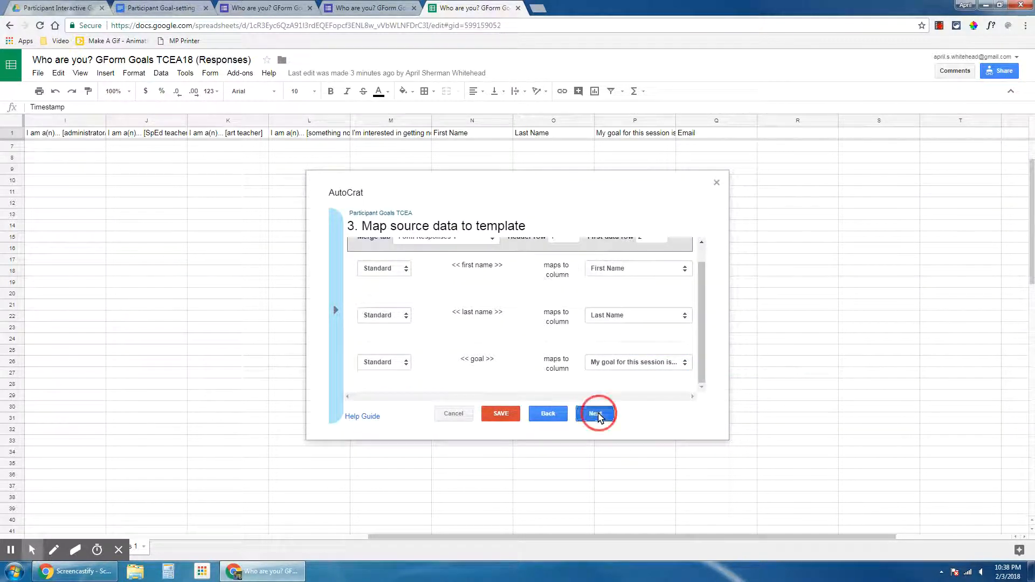
{"action": "left_click", "coordinate": [595, 414]}
- Copy the <<First Name>> tag from the merge tag list and paste it as the start of the output file name
{"action": "left_click", "coordinate": [377, 262]}
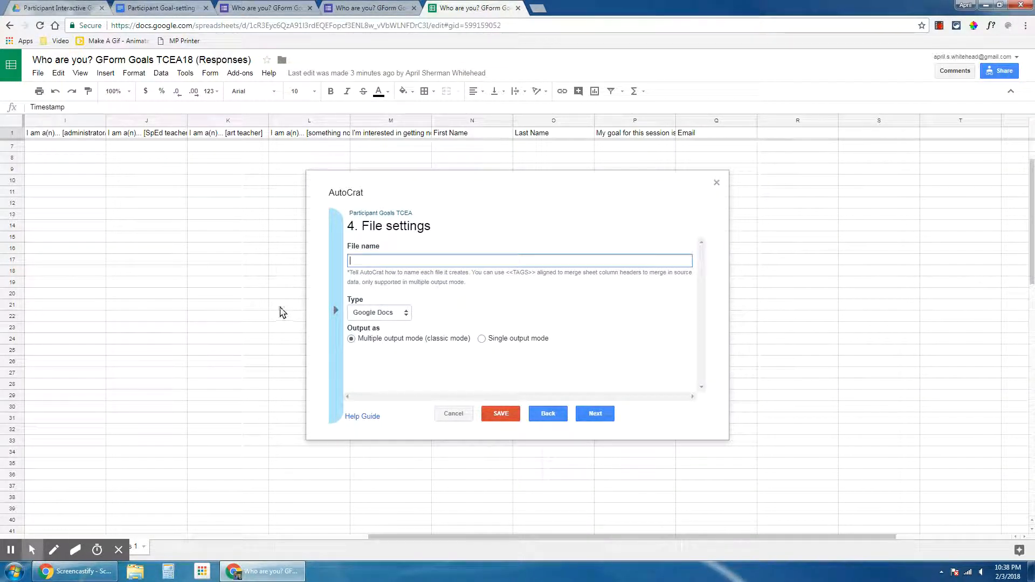
{"action": "left_click", "coordinate": [331, 308]}
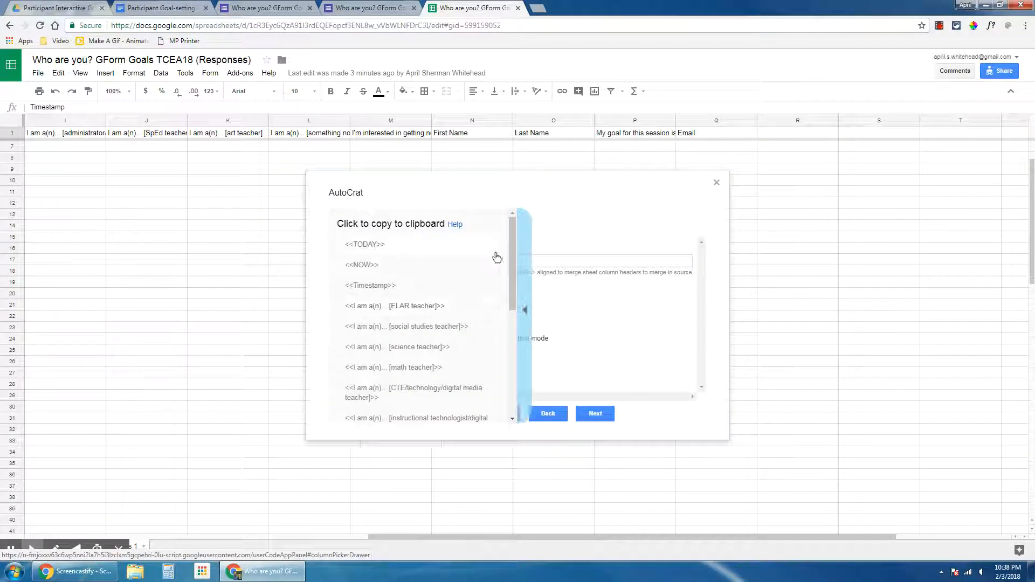
{"action": "left_click_drag", "start_coordinate": [511, 265], "coordinate": [495, 398]}
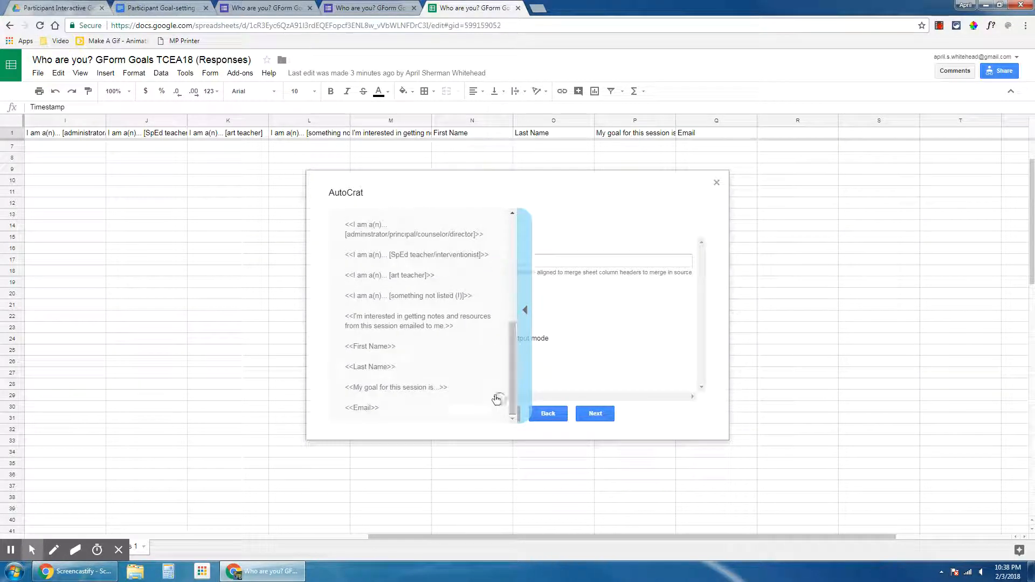
{"action": "left_click", "coordinate": [371, 348]}
{"action": "left_click", "coordinate": [369, 262]}
{"action": "right_click", "coordinate": [370, 262]}
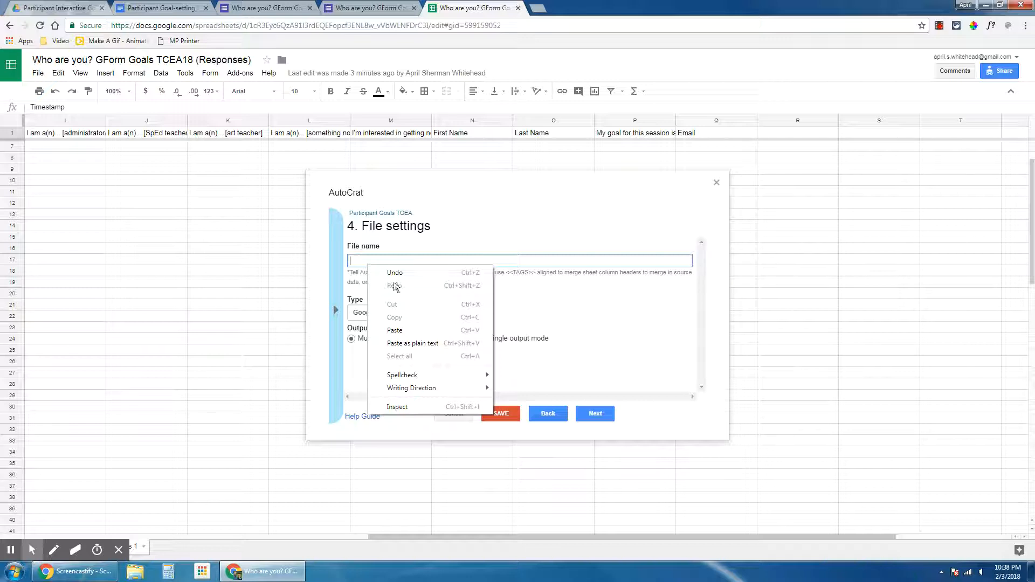
{"action": "left_click", "coordinate": [408, 330]}
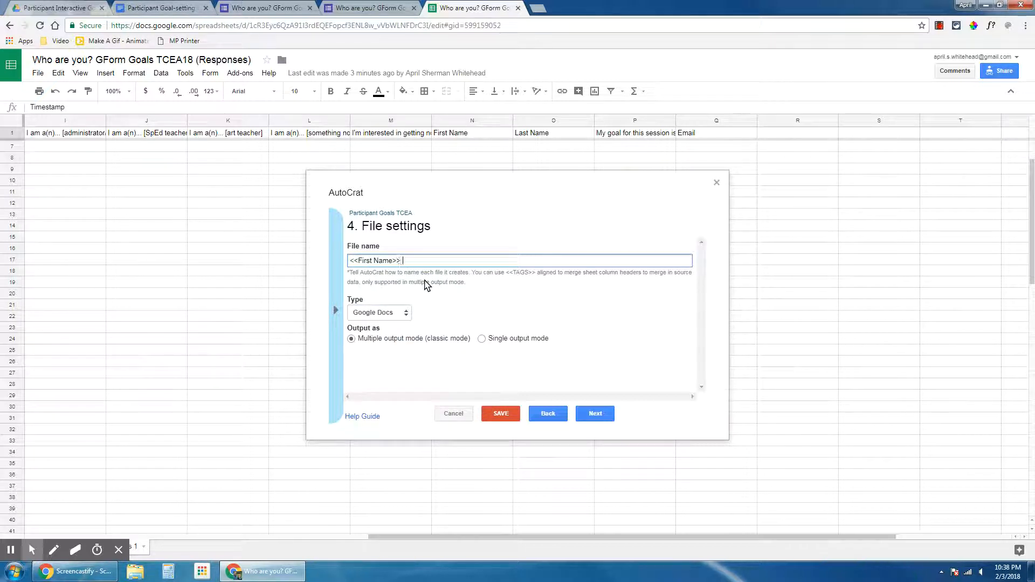
- Copy the <<Last Name>> tag and append it to the output file name after <<First Name>>
{"action": "left_click", "coordinate": [336, 310]}
{"action": "right_click", "coordinate": [386, 370]}
{"action": "left_click", "coordinate": [375, 370]}
{"action": "left_click", "coordinate": [432, 259]}
{"action": "right_click", "coordinate": [429, 259]}
{"action": "left_click", "coordinate": [452, 328]}
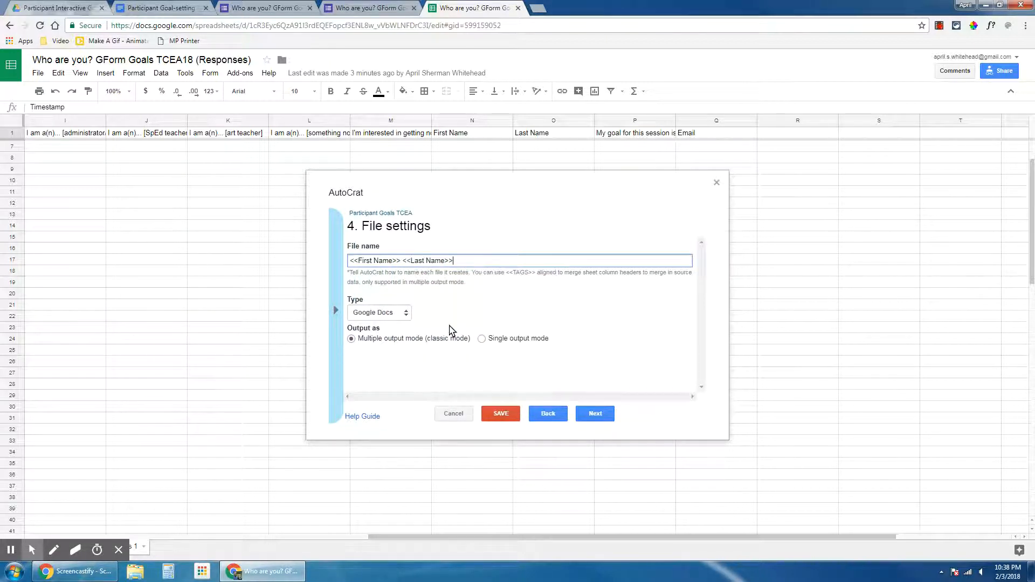
{"action": "left_click", "coordinate": [345, 297]}
{"action": "left_click", "coordinate": [548, 260]}
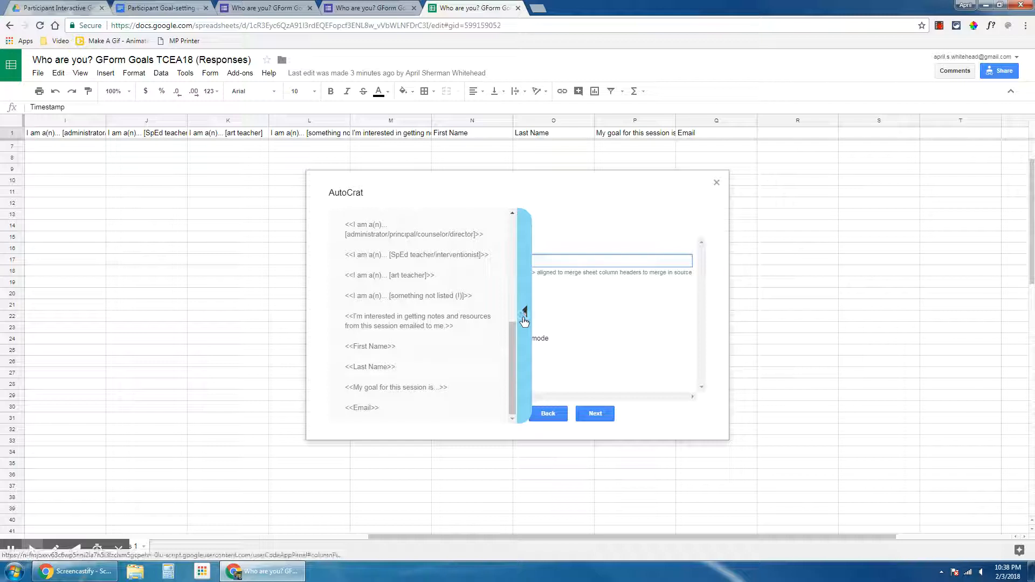
{"action": "left_click", "coordinate": [526, 314]}
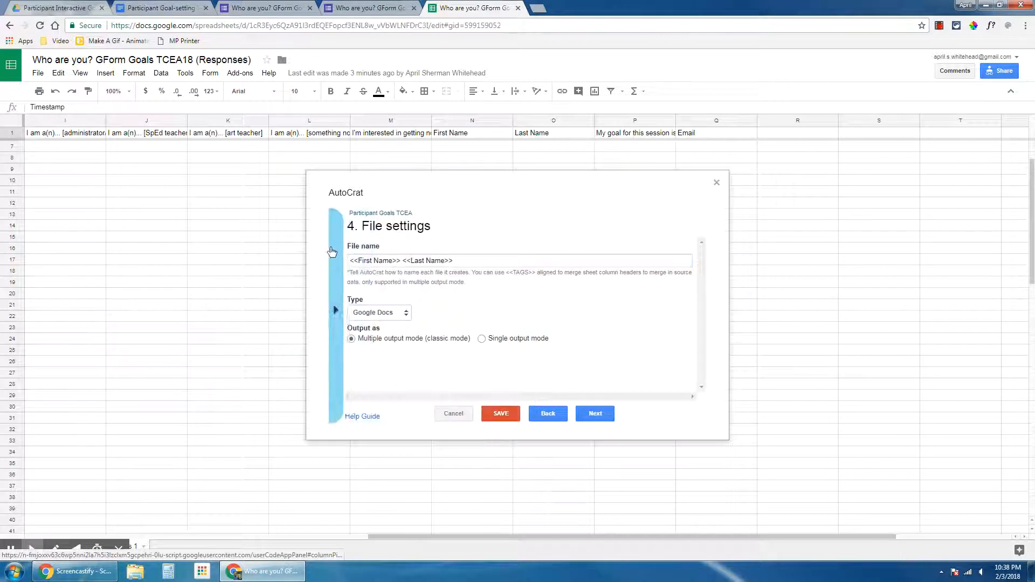
{"action": "left_click", "coordinate": [476, 260]}
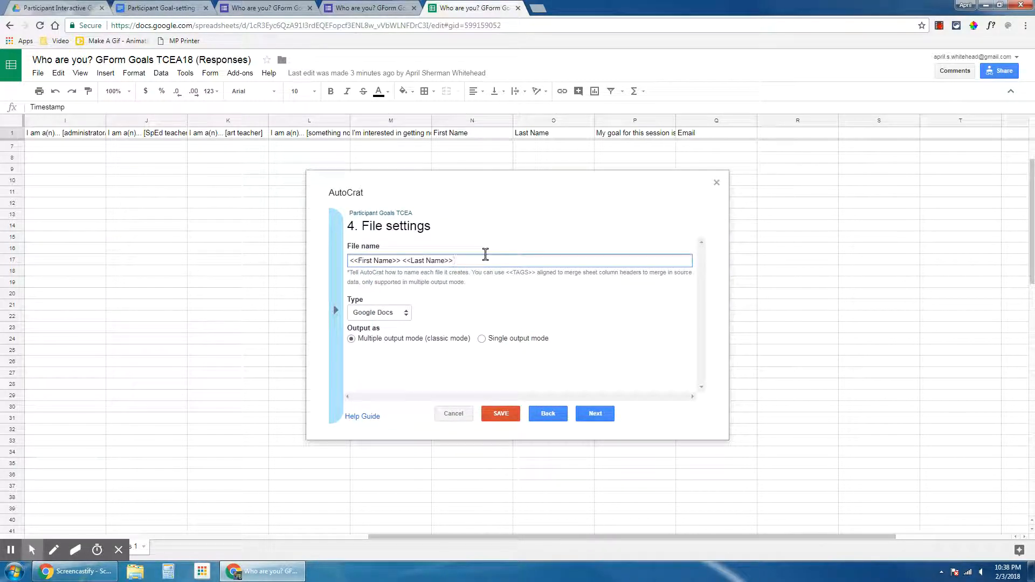
- Append the TCEA goals label to the output file name and proceed to the destination folder settings
{"action": "type", "text": "TCEA Goa"}
{"action": "left_click", "coordinate": [593, 415]}
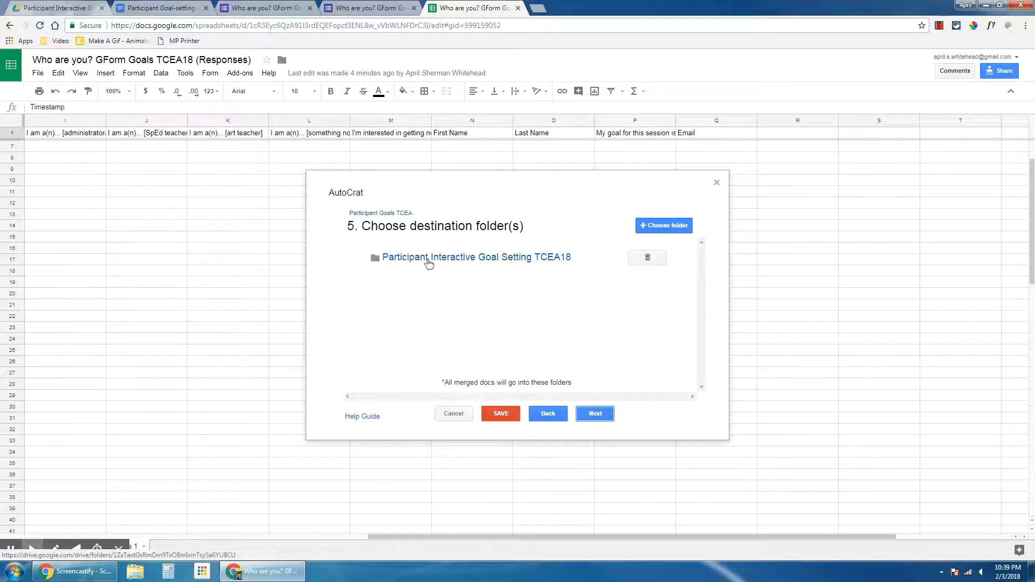
- Check the Participant Docs subfolder inside the Participant Interactive Goal Setting TCEA18 folder in Google Drive and return to the autoCrat job
{"action": "left_click", "coordinate": [531, 260]}
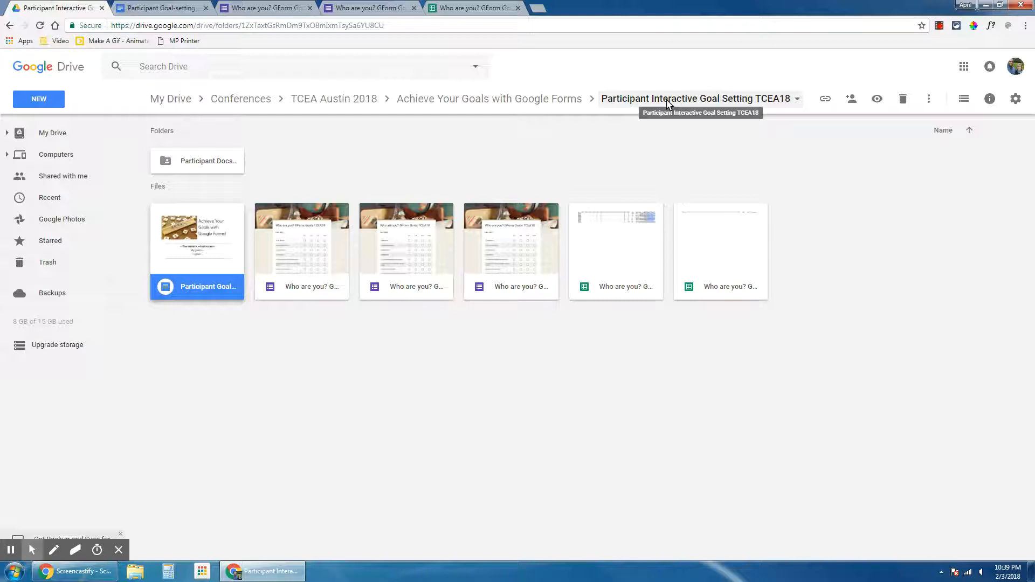
{"action": "left_click", "coordinate": [216, 169]}
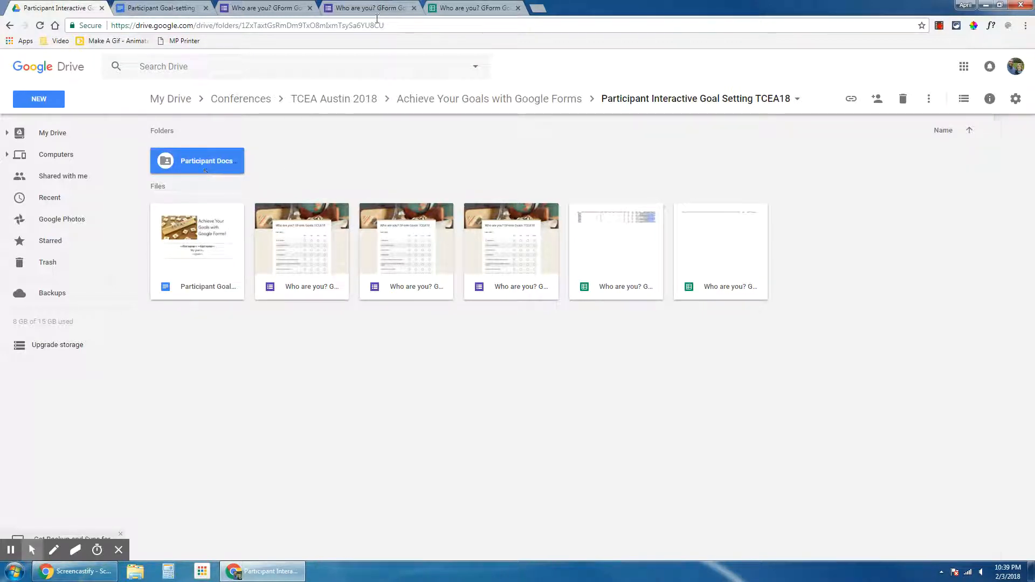
{"action": "left_click", "coordinate": [453, 6]}
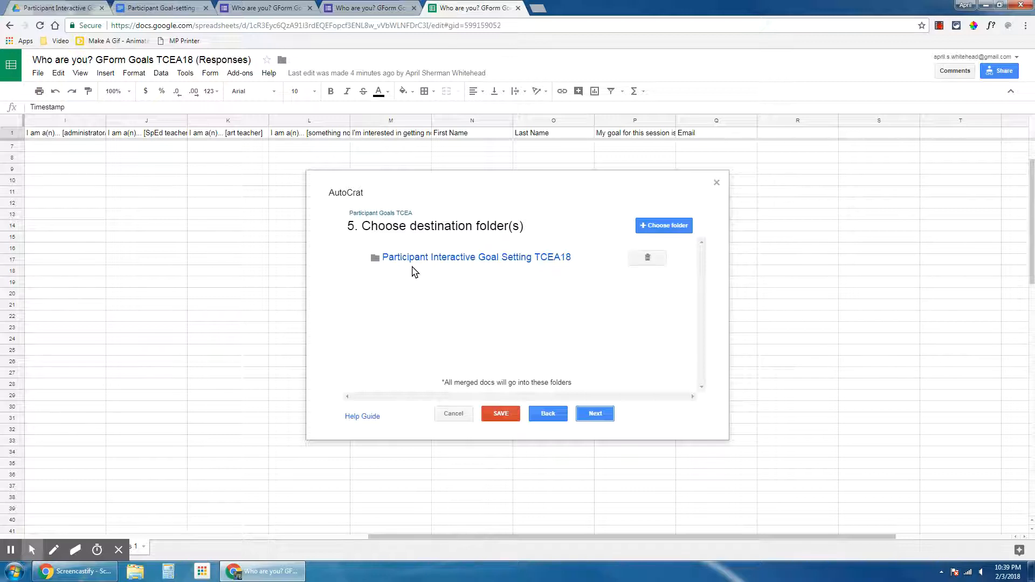
- Remove Participant Interactive Goal Setting TCEA18 from the destination folders and open the folder chooser
{"action": "left_click", "coordinate": [647, 257]}
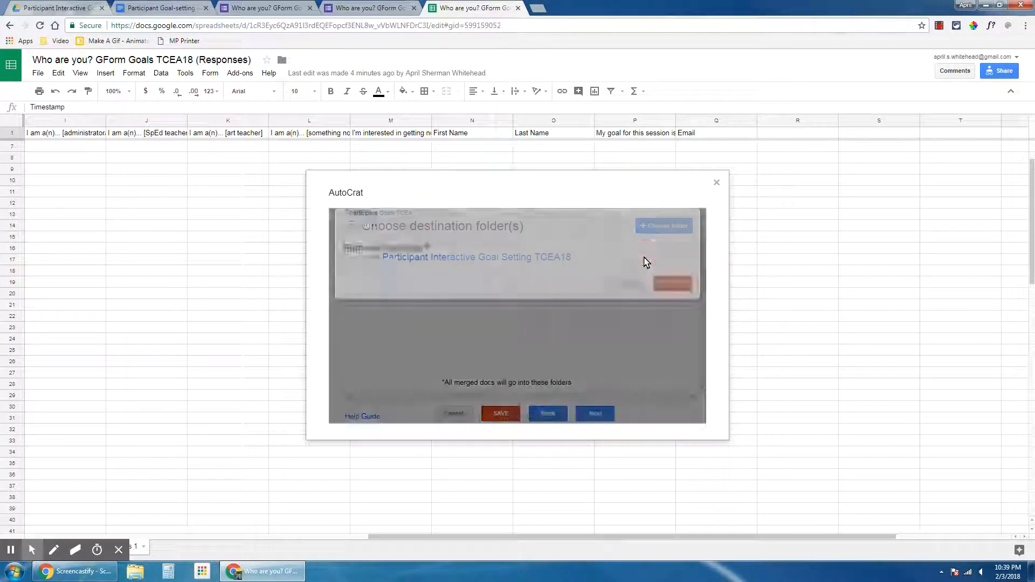
{"action": "left_click", "coordinate": [668, 299]}
{"action": "left_click", "coordinate": [669, 227]}
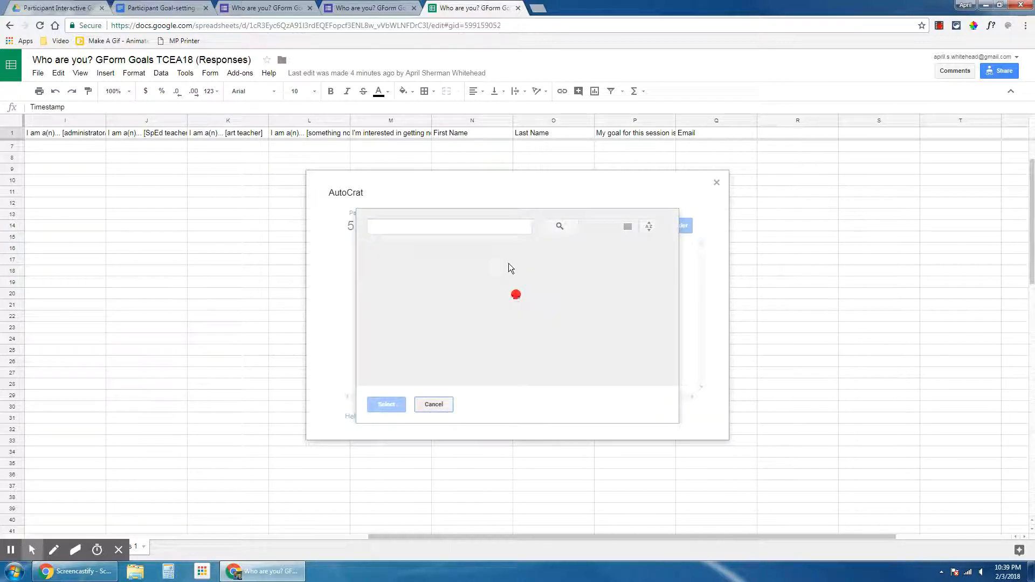
{"action": "left_click", "coordinate": [429, 227]}
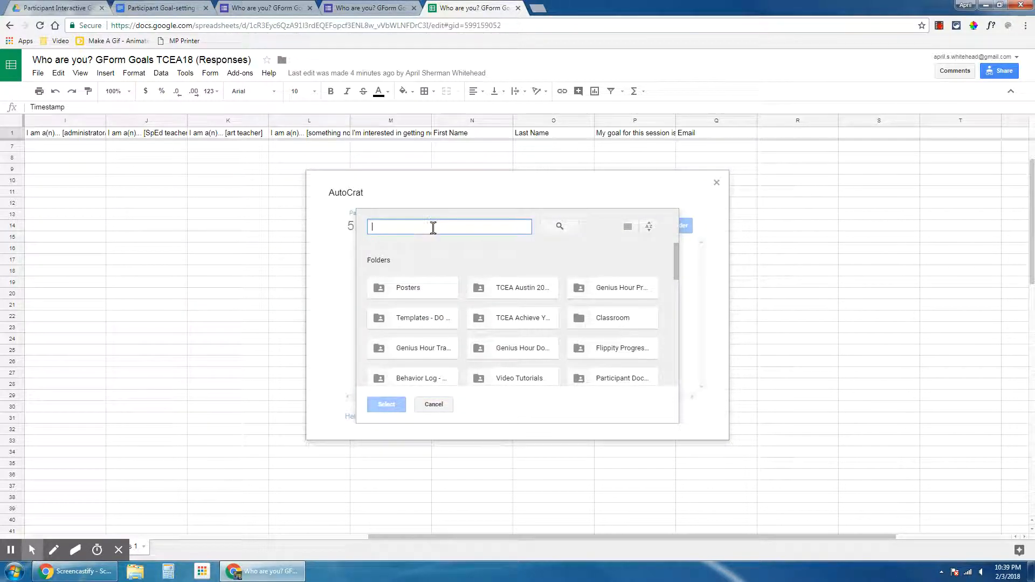
{"action": "type", "text": "Partic"}
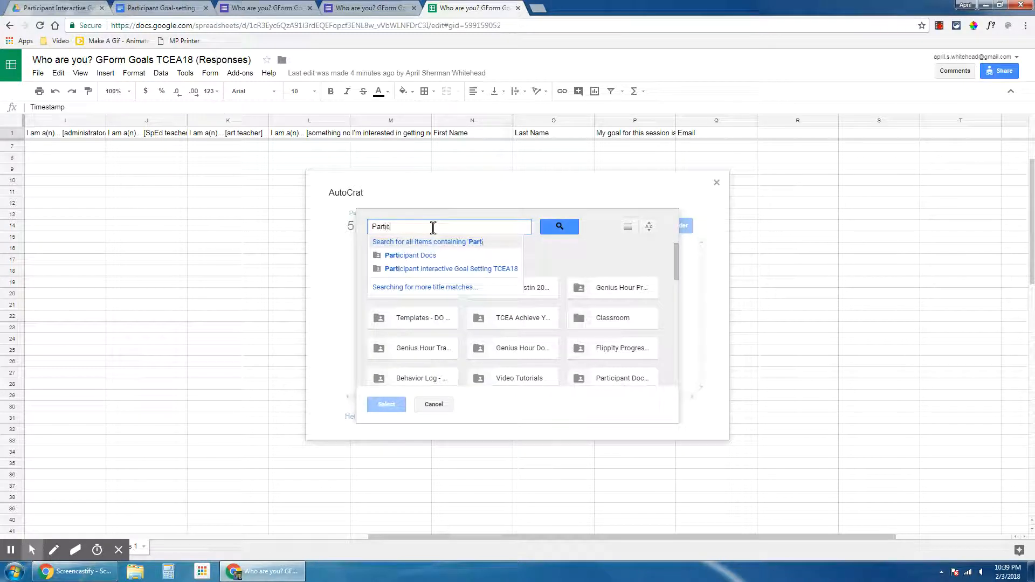
{"action": "left_click", "coordinate": [425, 256]}
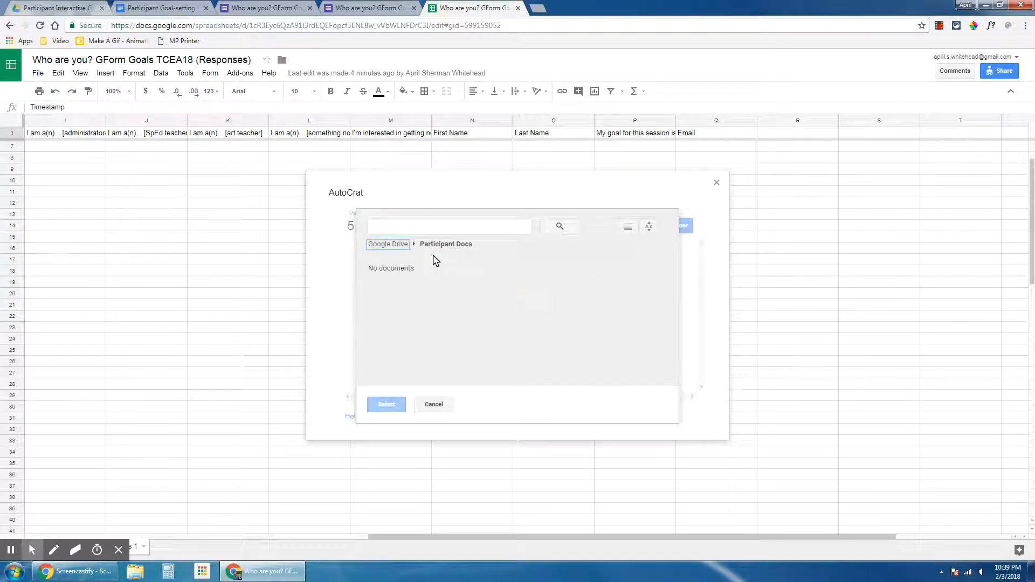
- Choose the Participant Docs subfolder of Participant Interactive Goal Setting TCEA18 as the destination and skip the dynamic folder reference
{"action": "left_click", "coordinate": [427, 225]}
{"action": "type", "text": "P"}
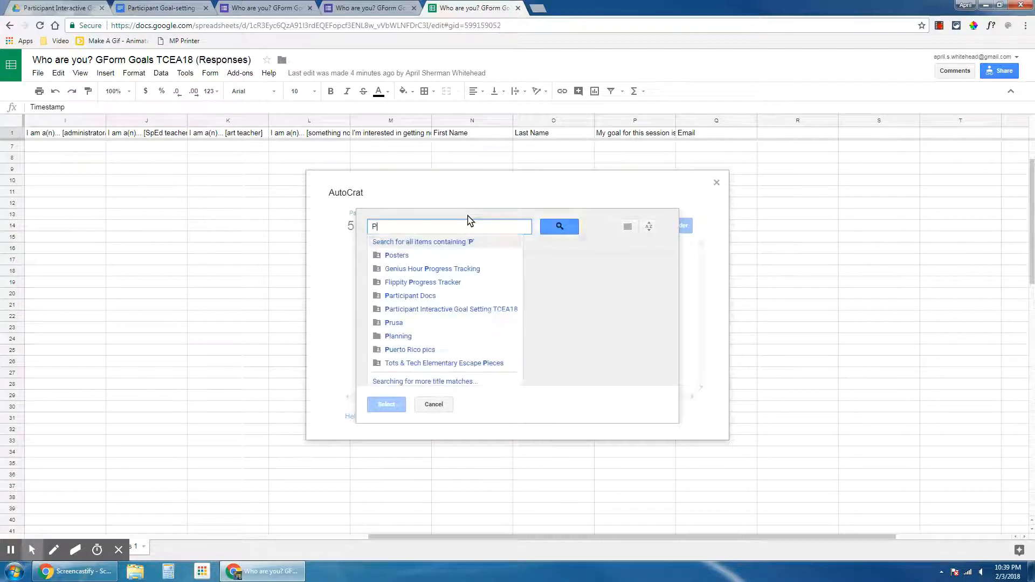
{"action": "left_click", "coordinate": [468, 311]}
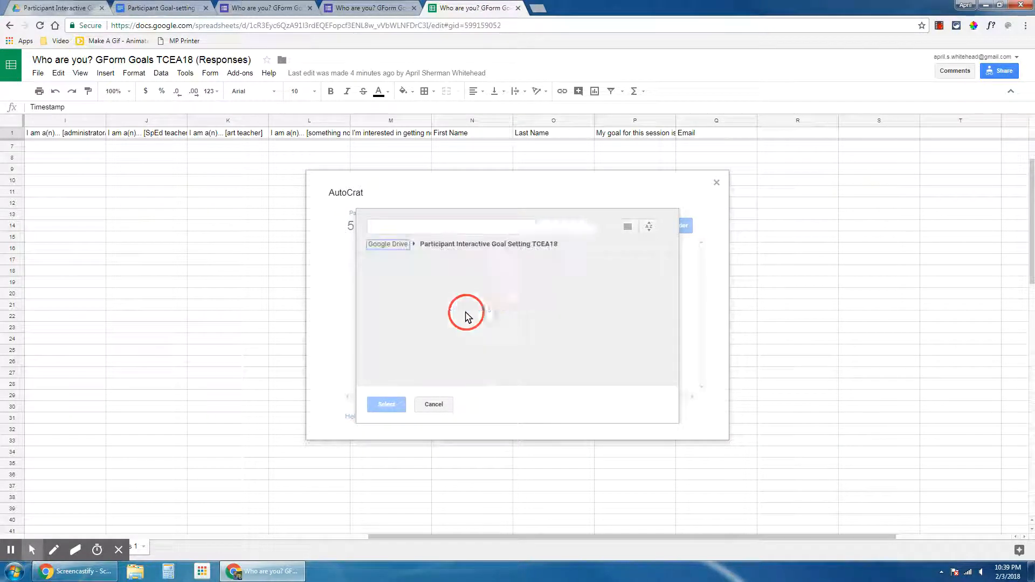
{"action": "left_click", "coordinate": [413, 307]}
{"action": "left_click", "coordinate": [378, 405]}
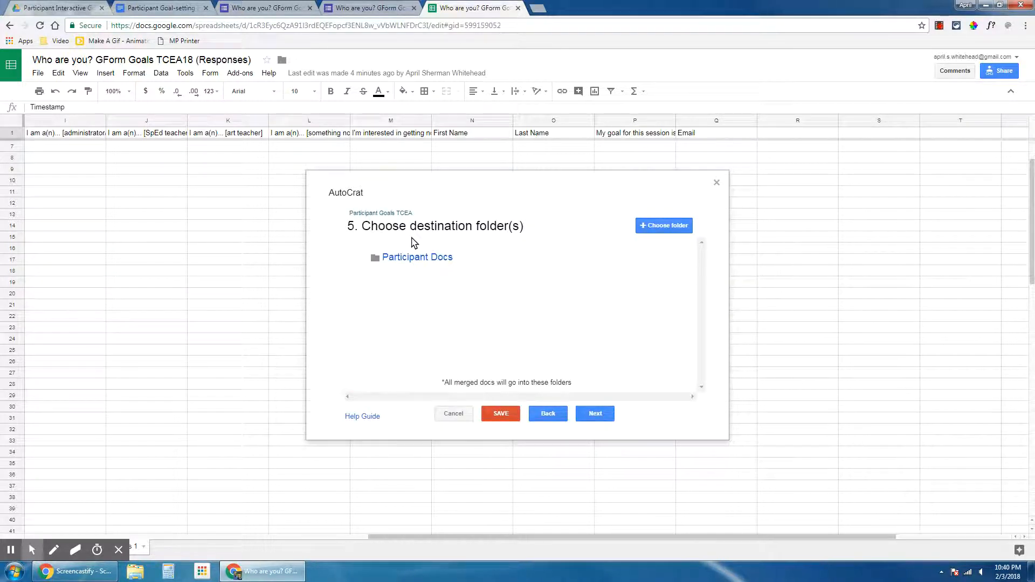
{"action": "left_click", "coordinate": [595, 414]}
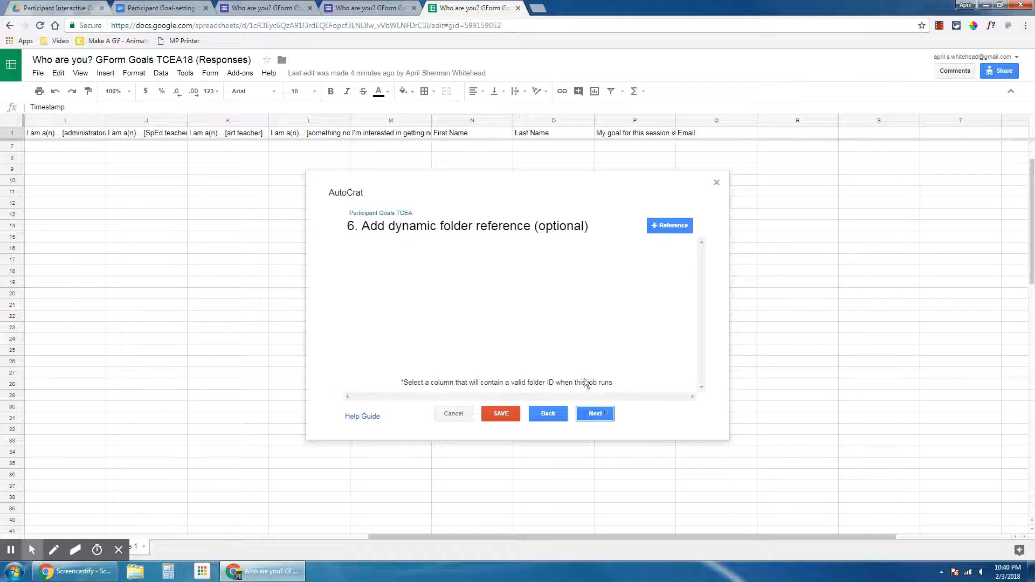
{"action": "left_click", "coordinate": [594, 416]}
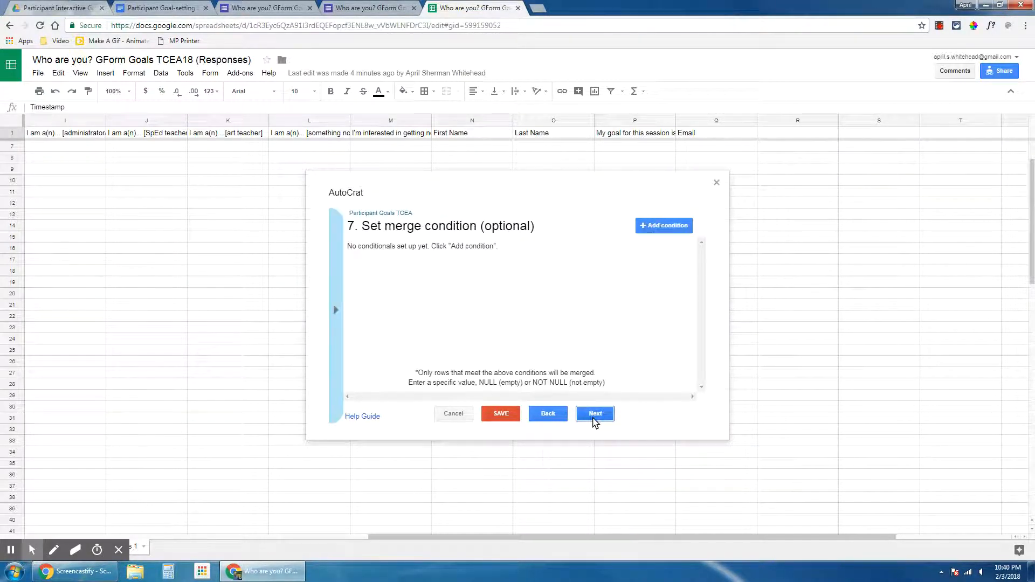
{"action": "left_click", "coordinate": [647, 228]}
{"action": "left_click", "coordinate": [476, 268]}
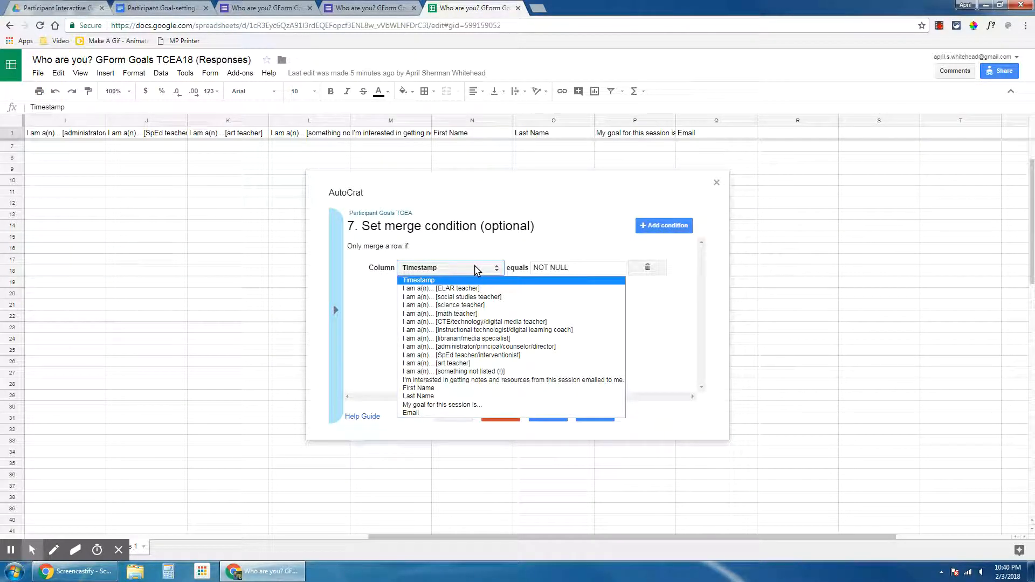
{"action": "left_click", "coordinate": [361, 309]}
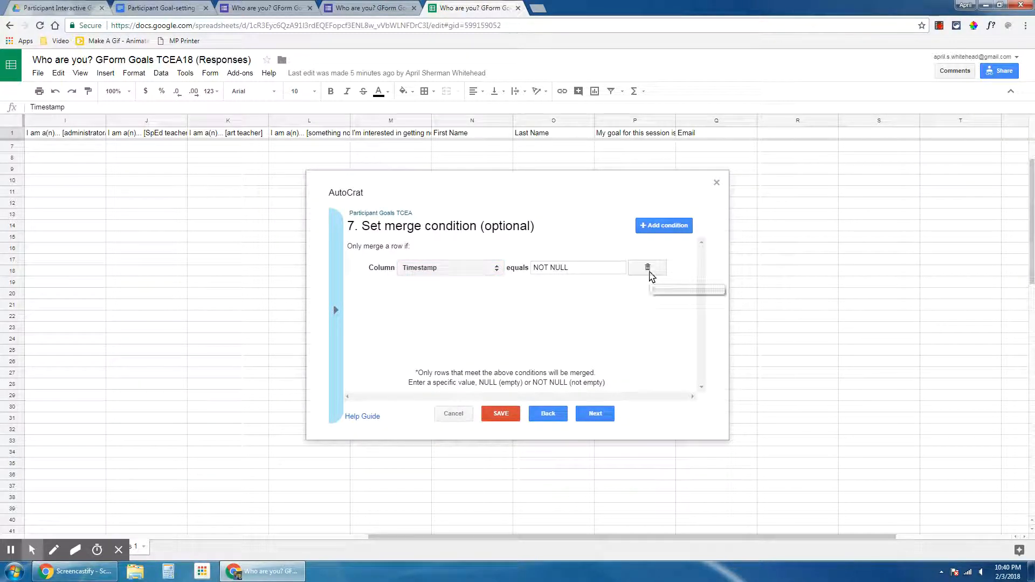
{"action": "left_click", "coordinate": [649, 268]}
{"action": "left_click", "coordinate": [674, 297]}
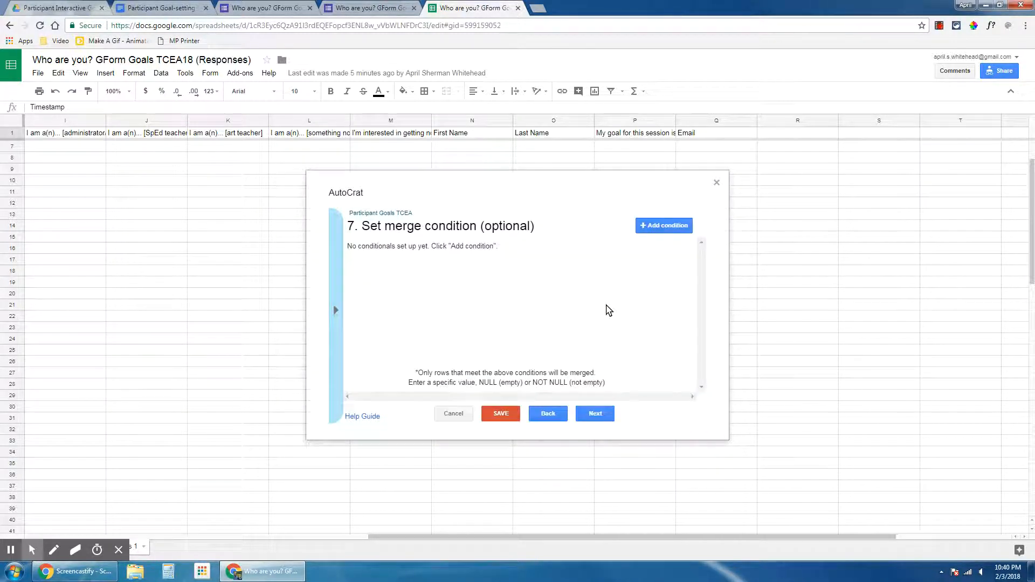
- Skip the merge condition, enable sharing of the merged doc, and address the email to the <<Email>> tag
{"action": "left_click", "coordinate": [597, 415]}
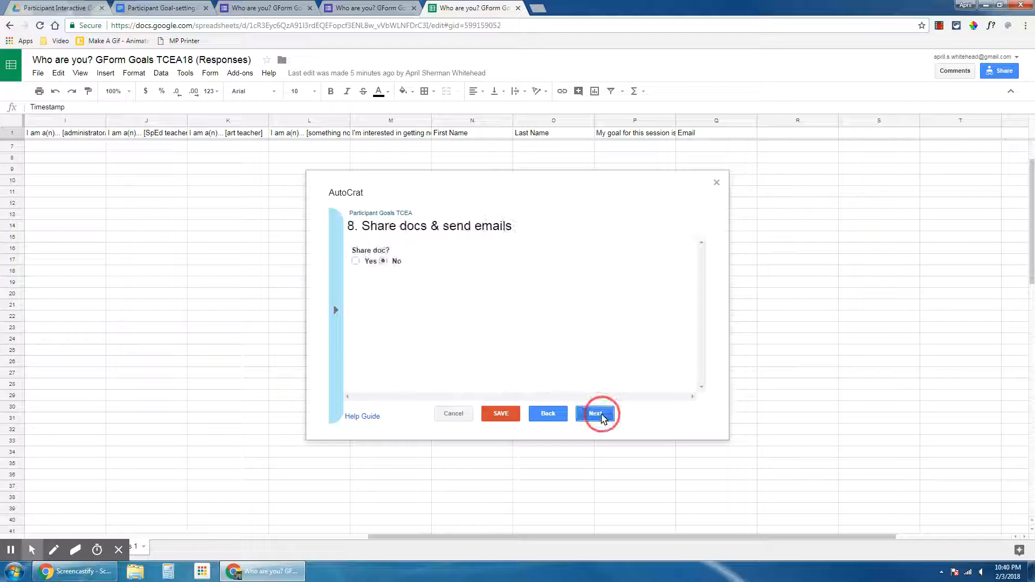
{"action": "left_click", "coordinate": [355, 261]}
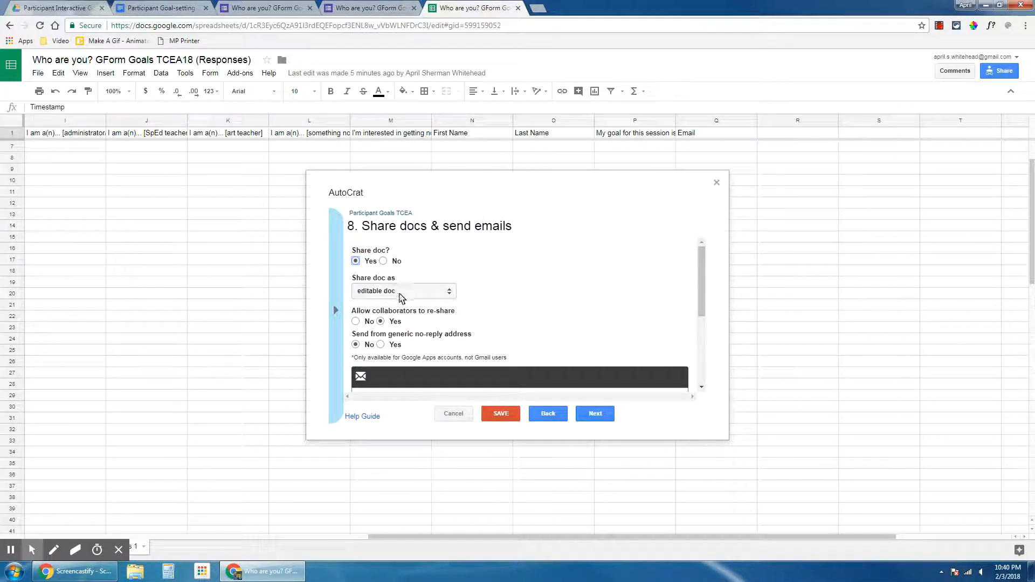
{"action": "left_click_drag", "start_coordinate": [701, 295], "coordinate": [701, 328]}
{"action": "left_click", "coordinate": [385, 325]}
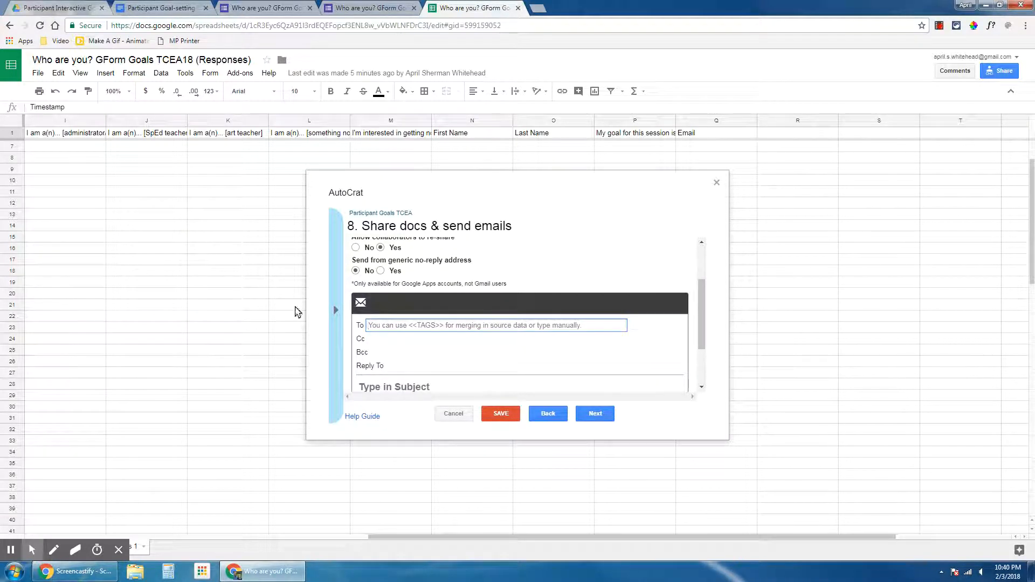
{"action": "left_click", "coordinate": [335, 310]}
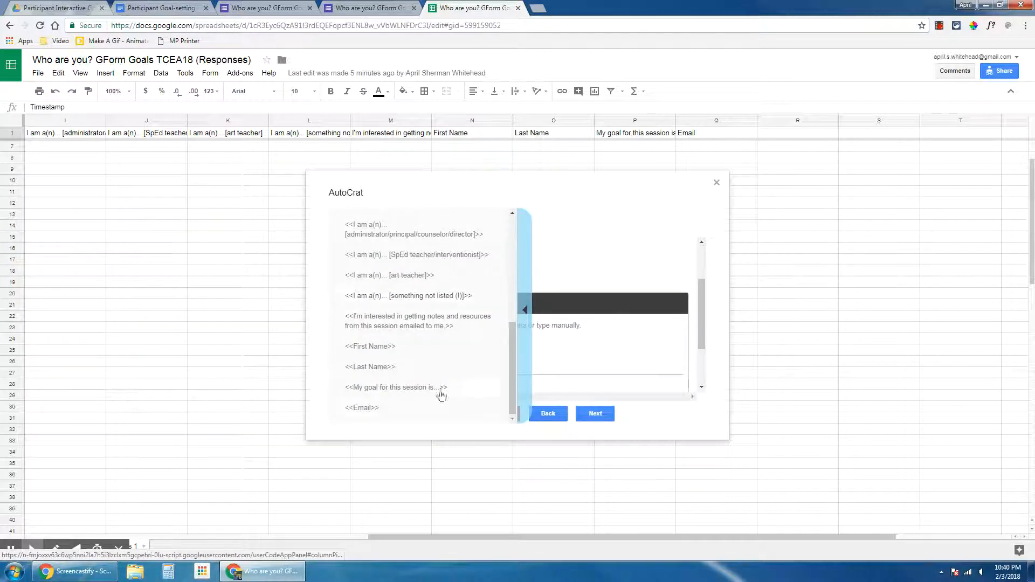
{"action": "left_click", "coordinate": [397, 417]}
{"action": "left_click", "coordinate": [375, 328]}
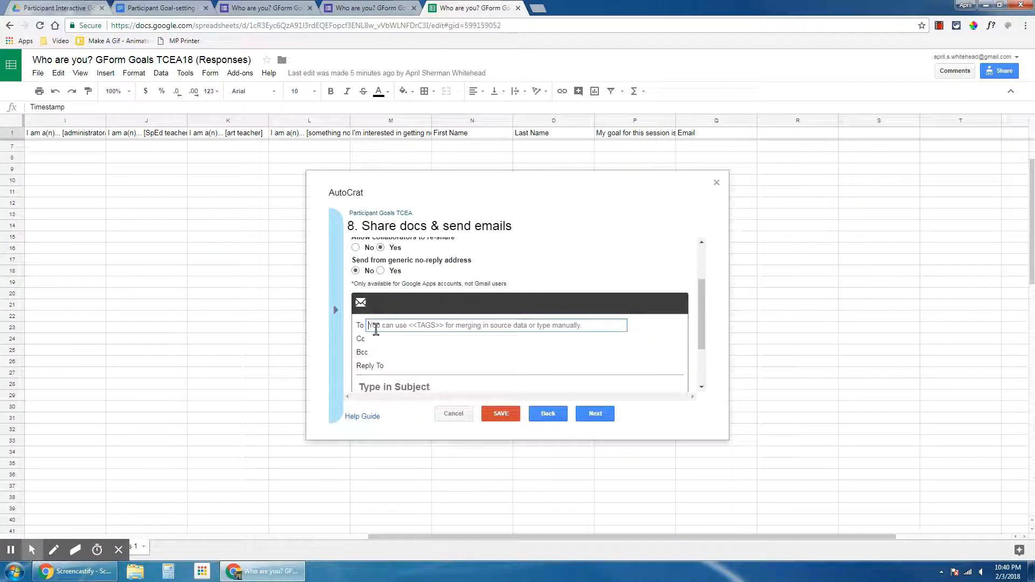
{"action": "right_click", "coordinate": [377, 330]}
{"action": "left_click", "coordinate": [412, 396]}
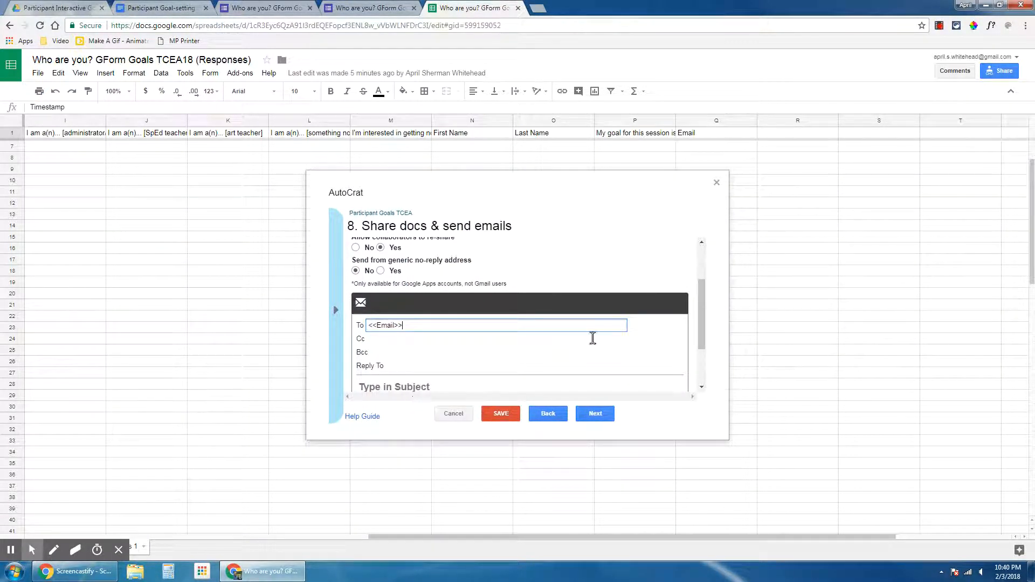
- Set the email subject to "Your goal document is ready, <<First Name>>"
{"action": "left_click_drag", "start_coordinate": [697, 323], "coordinate": [696, 371]}
{"action": "left_click", "coordinate": [464, 317]}
{"action": "type", "text": "Thank"}
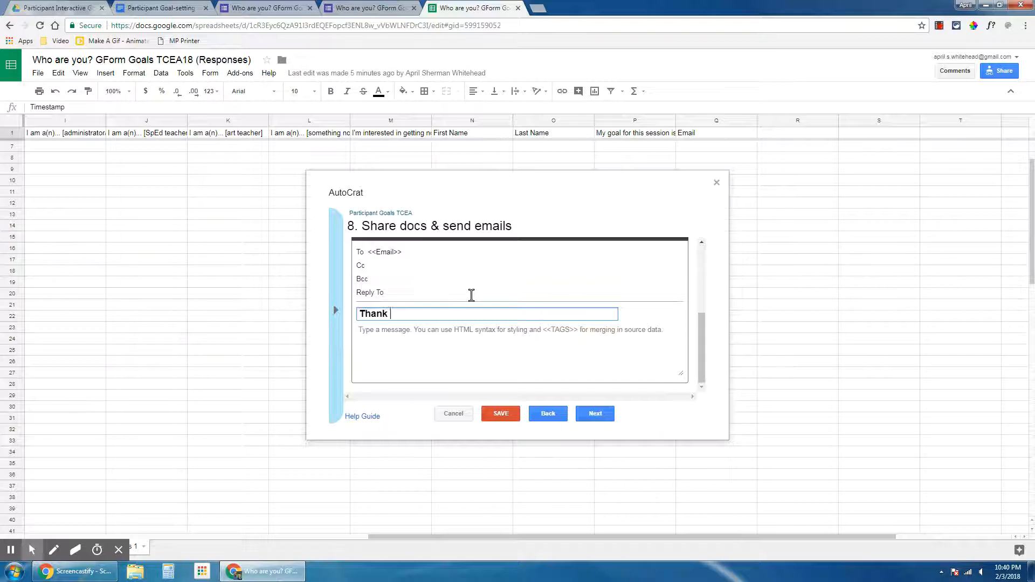
{"action": "key", "text": "BackSpace"}
{"action": "key", "text": "BackSpace"}
{"action": "key", "text": "BackSpace"}
{"action": "key", "text": "BackSpace"}
{"action": "key", "text": "BackSpace"}
{"action": "key", "text": "BackSpace"}
{"action": "key", "text": "BackSpace"}
{"action": "key", "text": "BackSpace"}
{"action": "key", "text": "BackSpace"}
{"action": "key", "text": "BackSpace"}
{"action": "key", "text": "BackSpace"}
{"action": "key", "text": "BackSpace"}
{"action": "type", "text": "Your goal document is ready,"}
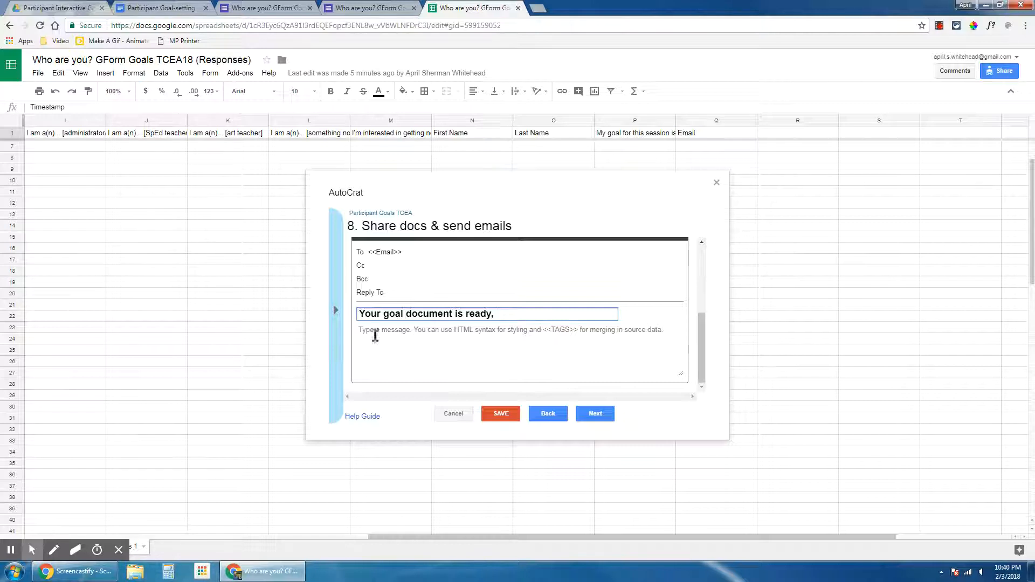
{"action": "left_click", "coordinate": [335, 311]}
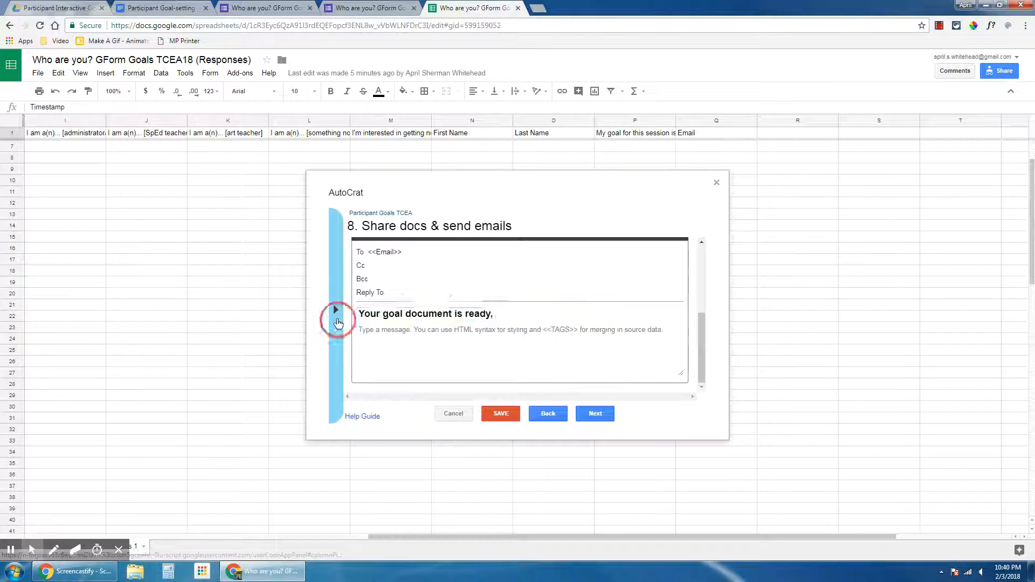
{"action": "left_click", "coordinate": [515, 314]}
{"action": "type", "text": "<<First Name>>"}
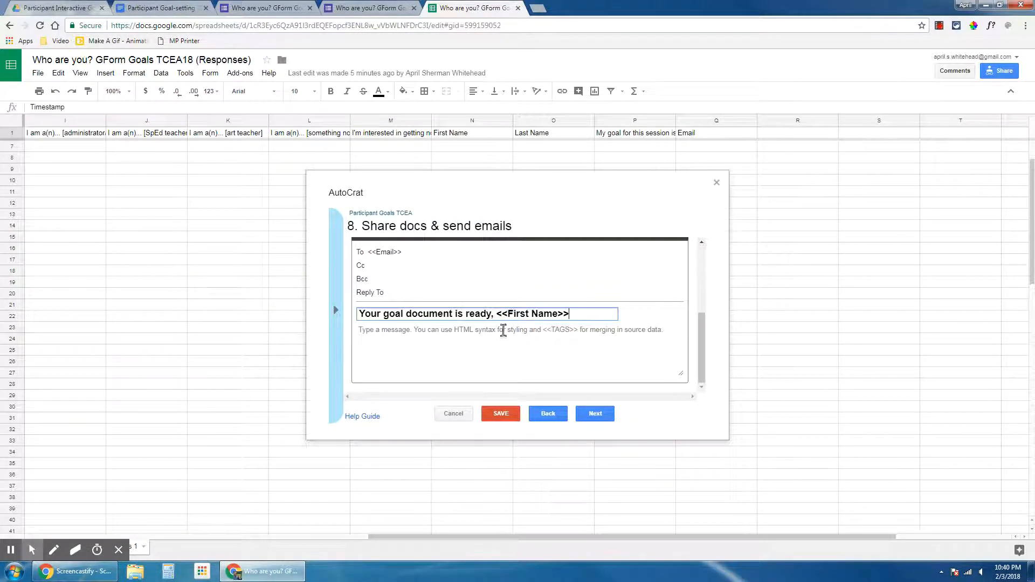
- Begin the email message with the greeting "Hi <<First Name>>," followed by a blank line
{"action": "left_click", "coordinate": [426, 341]}
{"action": "type", "text": "H"}
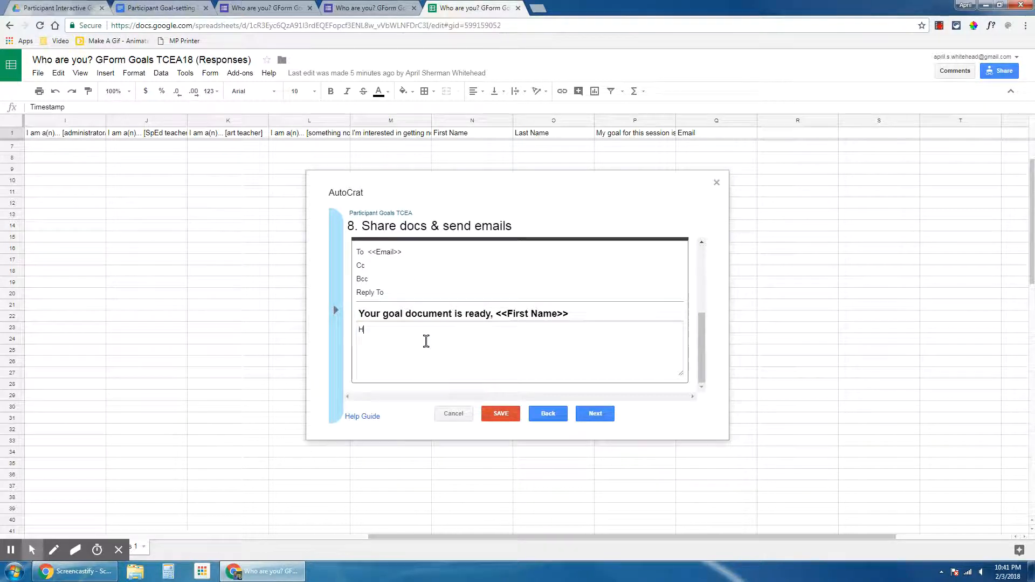
{"action": "type", "text": "i"}
{"action": "type", "text": "<<First Name>>"}
{"action": "type", "text": ","}
{"action": "key", "text": "Return"}
{"action": "key", "text": "Return"}
- Write the message body "Thank you for attending my TCEA session on Google Forms! Here is your sample goal-setting document, customized with Autocrat."
{"action": "type", "text": "Thank you for attending"}
{"action": "key", "text": "BackSpace"}
{"action": "key", "text": "BackSpace"}
{"action": "type", "text": "EA session on "}
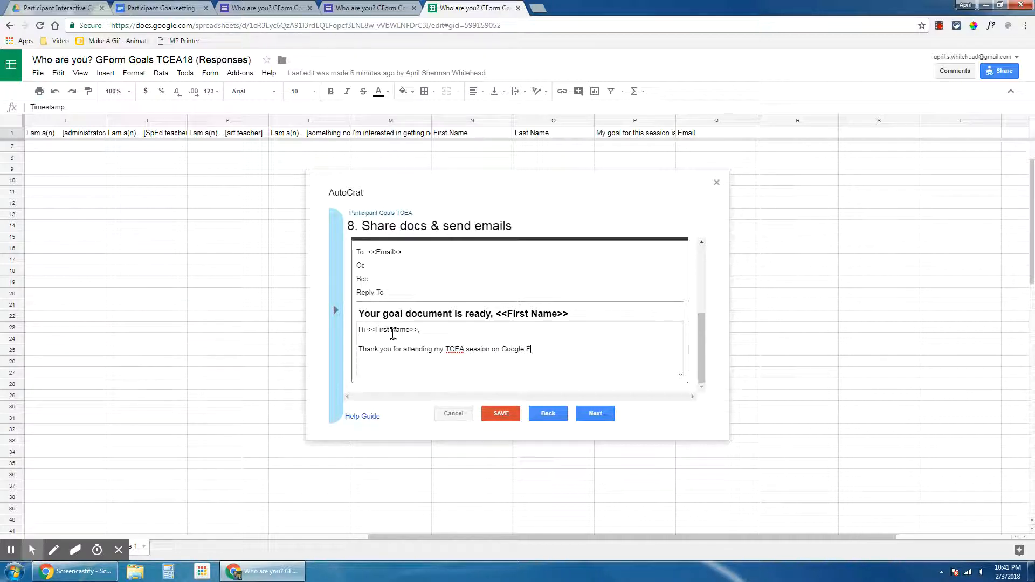
{"action": "type", "text": "Google Forms! Here is your sample goal-settin"}
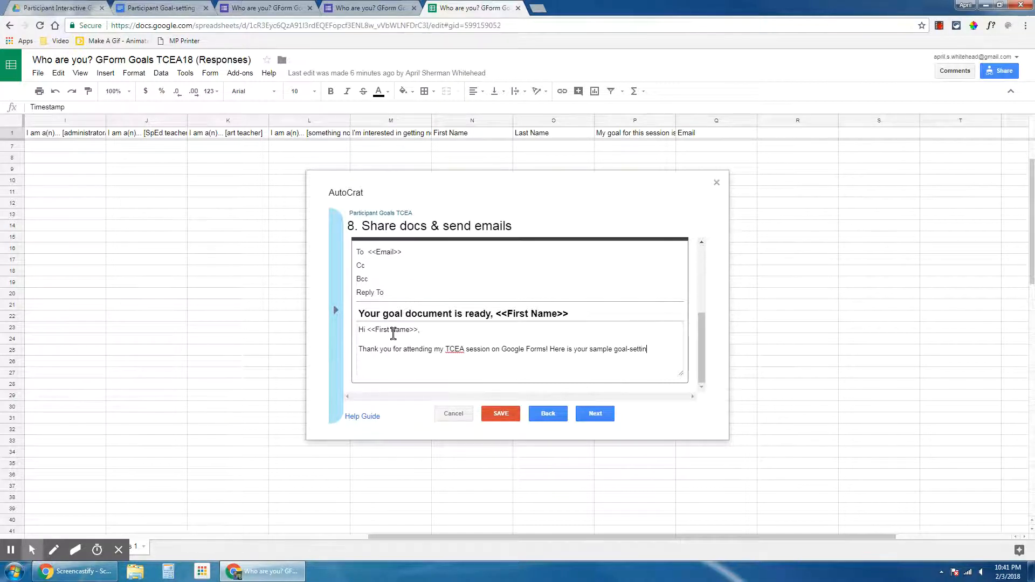
{"action": "type", "text": "cument, customized with Autocrat! "}
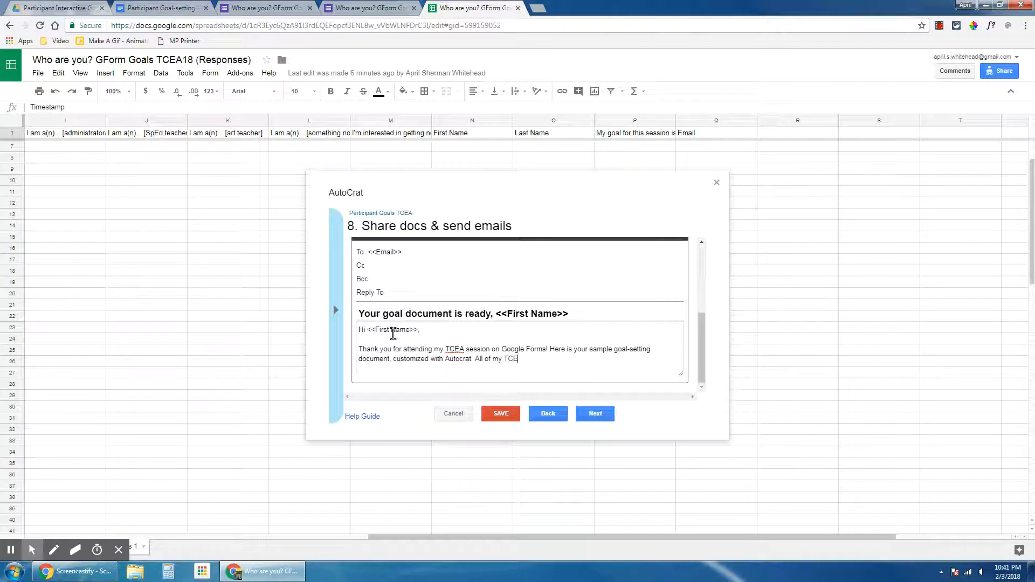
- Add the closing sentence "All of my TCEA notes can be found at" followed by the presenter's bit.ly link
{"action": "type", "text": "All of my TCEA notes can be found at"}
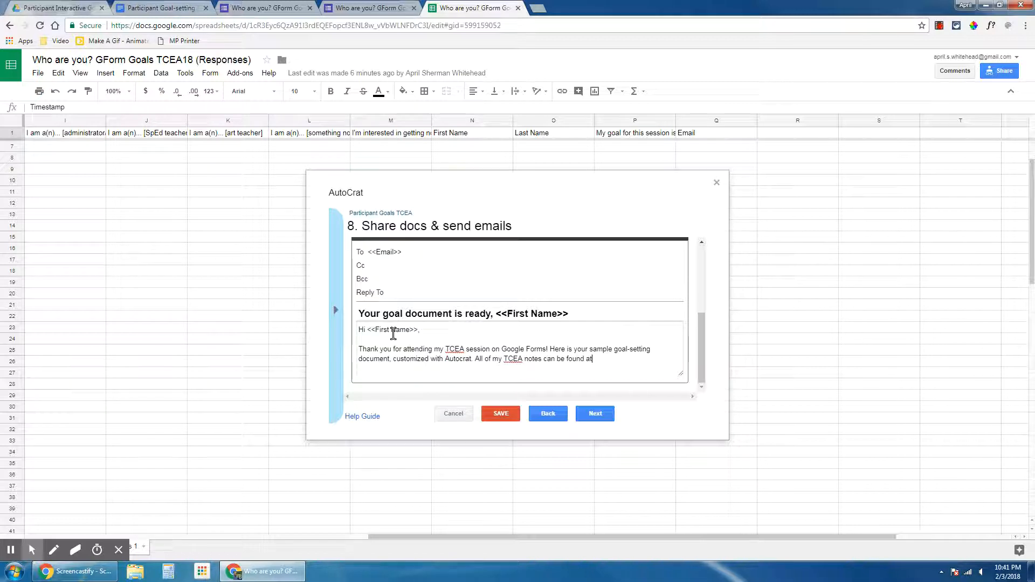
{"action": "type", "text": " bit.ly/"}
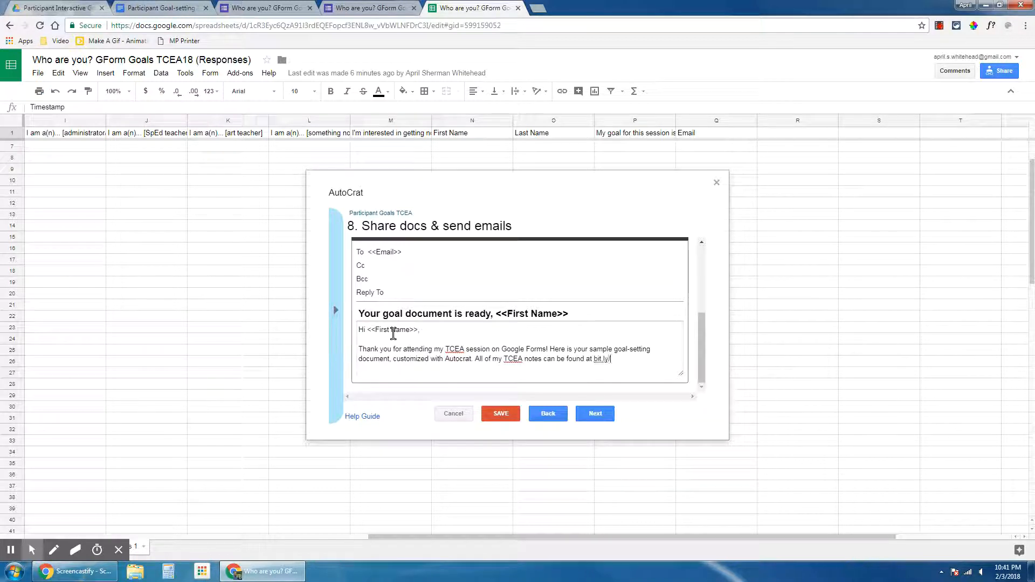
{"action": "type", "text": "TCED"}
{"action": "key", "text": "BackSpace"}
{"action": "type", "text": "April."}
- Set the job to run on the form trigger, enabling triggers for the project, and save the Participant Goals TCEA job
{"action": "left_click", "coordinate": [593, 414]}
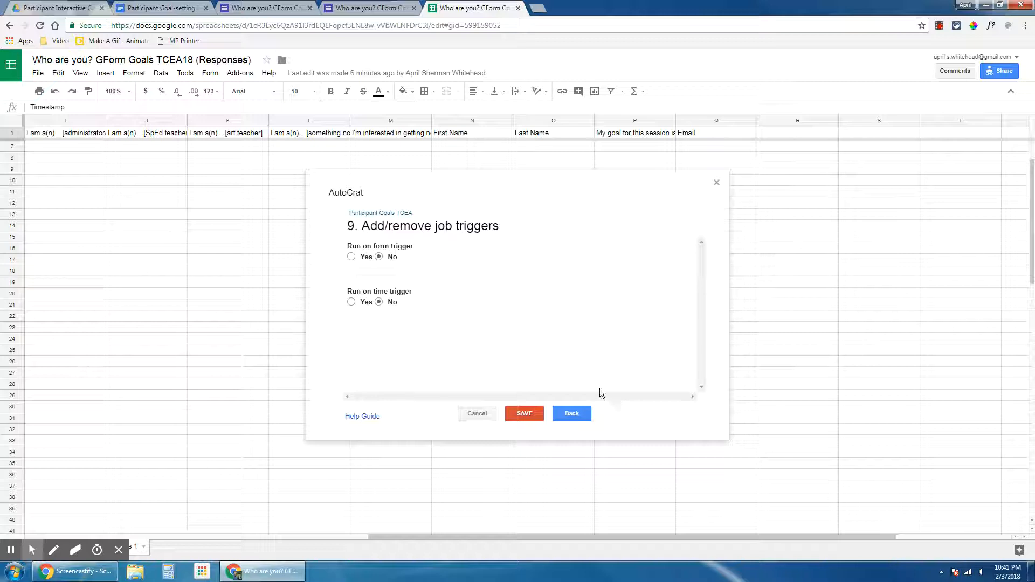
{"action": "left_click", "coordinate": [350, 257]}
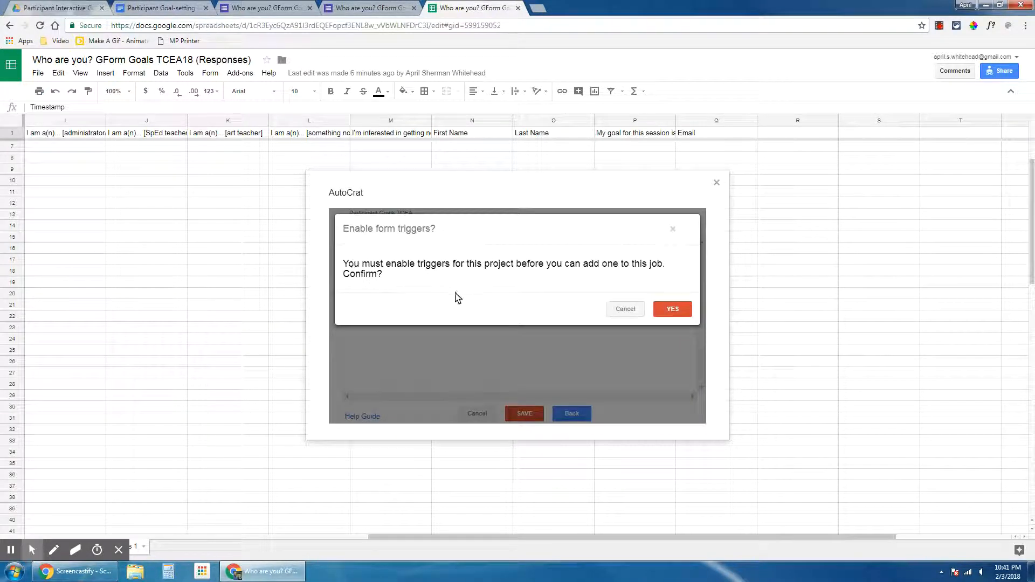
{"action": "left_click", "coordinate": [674, 309]}
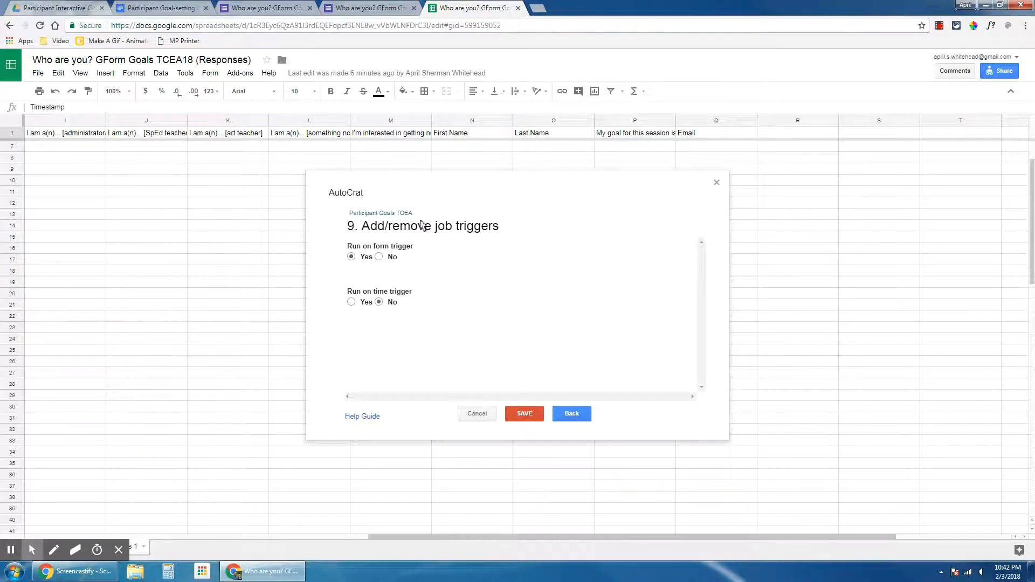
{"action": "left_click", "coordinate": [531, 415]}
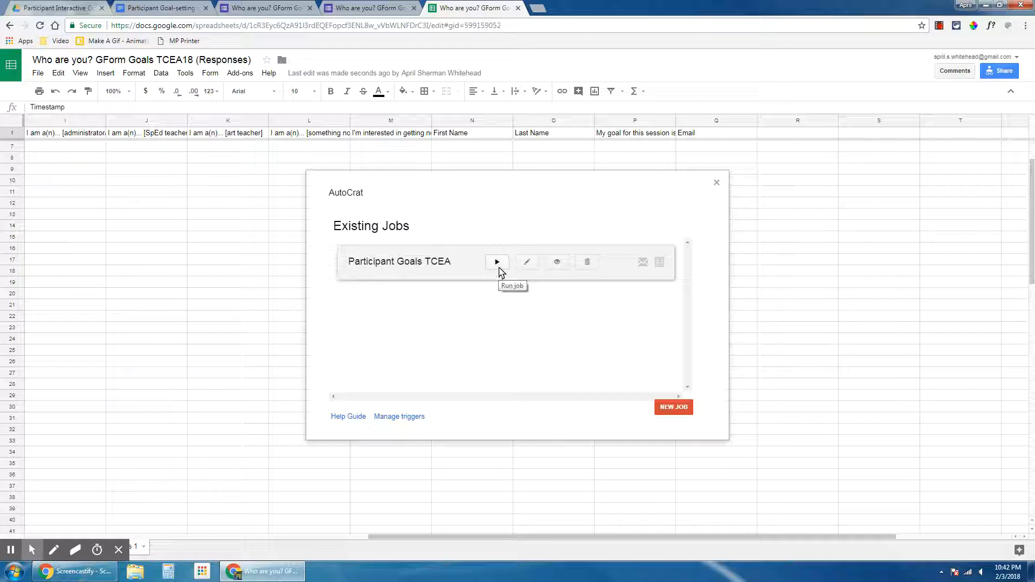
- Run the Participant Goals TCEA job and check the merge columns added to the response row
{"action": "left_click", "coordinate": [496, 266]}
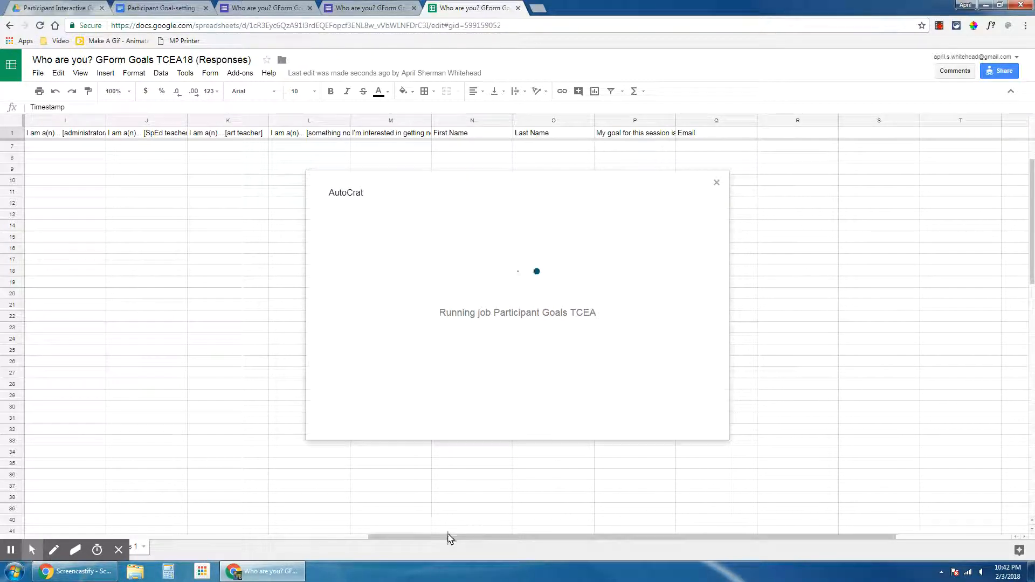
{"action": "left_click_drag", "start_coordinate": [447, 537], "coordinate": [76, 529]}
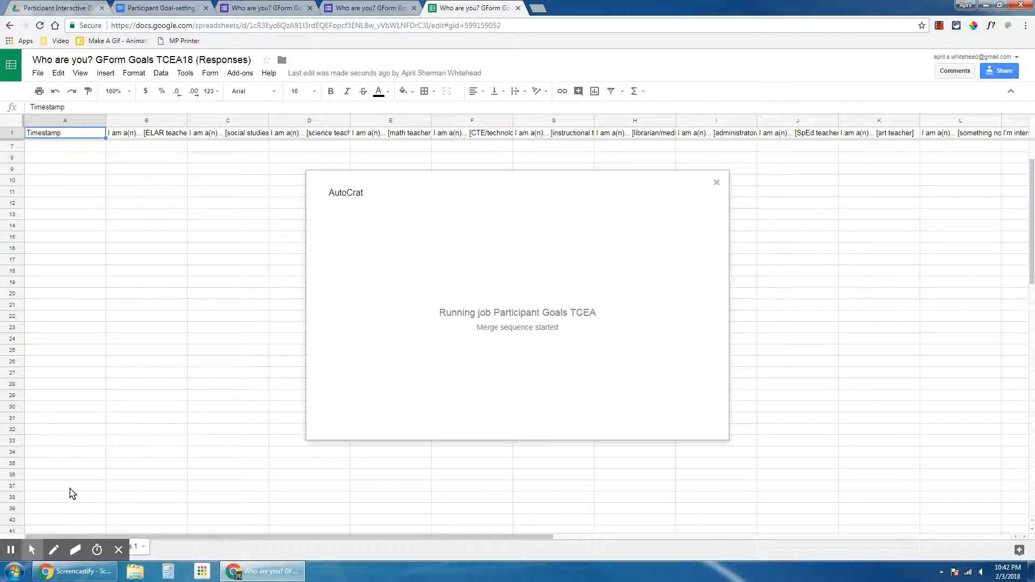
{"action": "scroll", "coordinate": [147, 284], "scroll_direction": "up", "scroll_amount": 1}
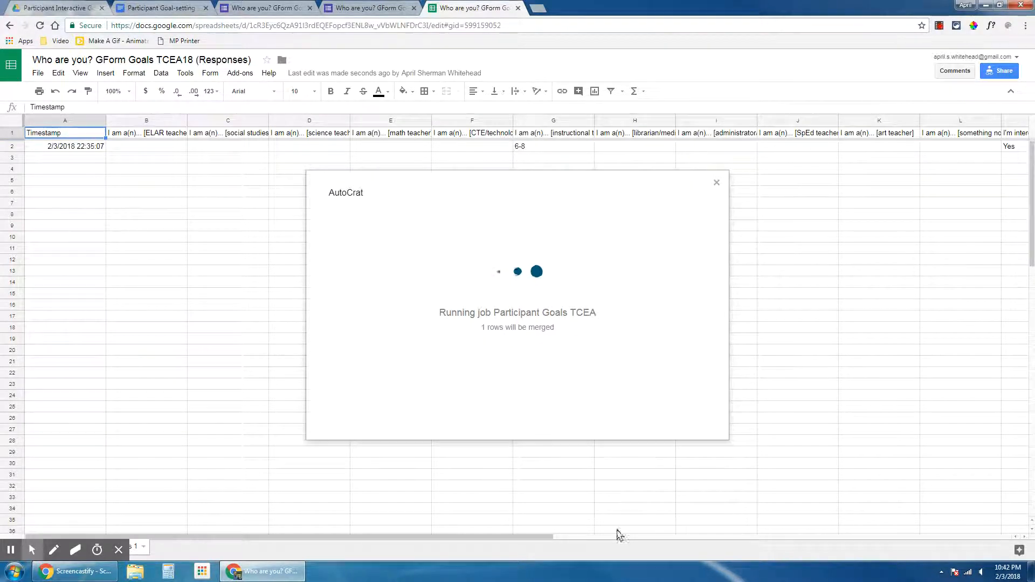
{"action": "left_click_drag", "start_coordinate": [531, 535], "coordinate": [991, 533]}
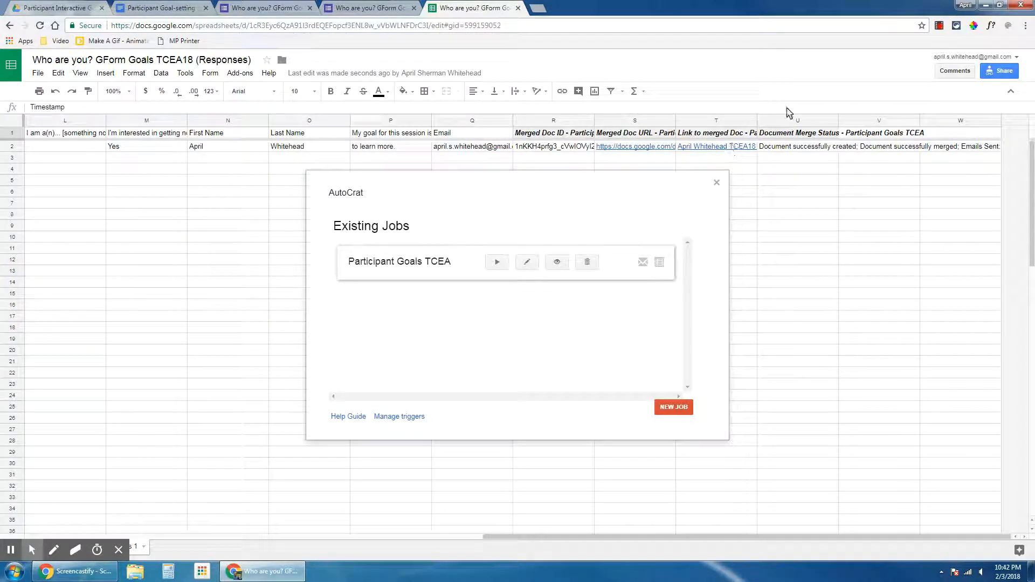
- Go to gmail.com in a new browser tab and open the goal document attached to the "Your goal document is ready" email
{"action": "left_click", "coordinate": [965, 5]}
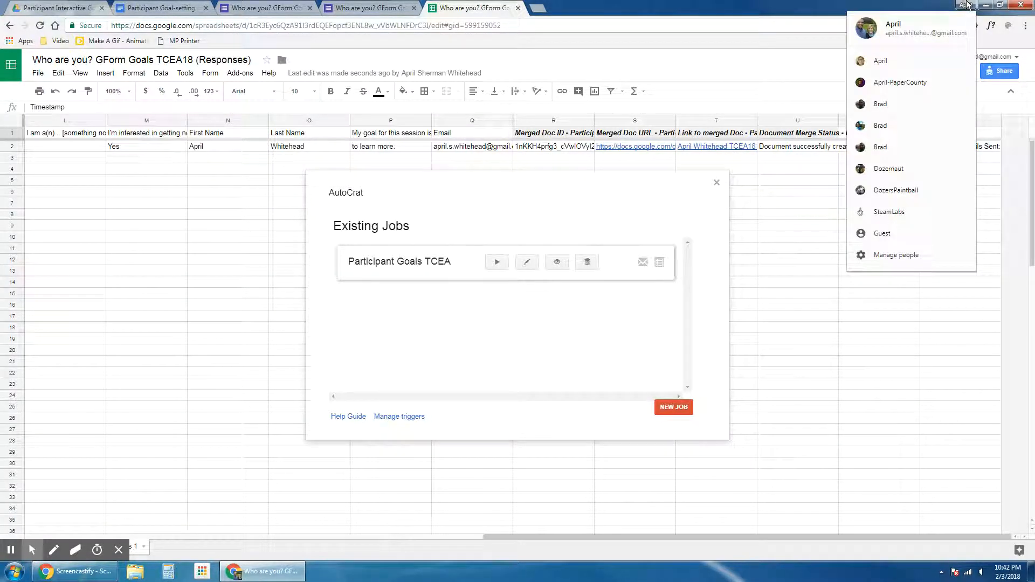
{"action": "left_click", "coordinate": [533, 8]}
{"action": "type", "text": "gmail.com"}
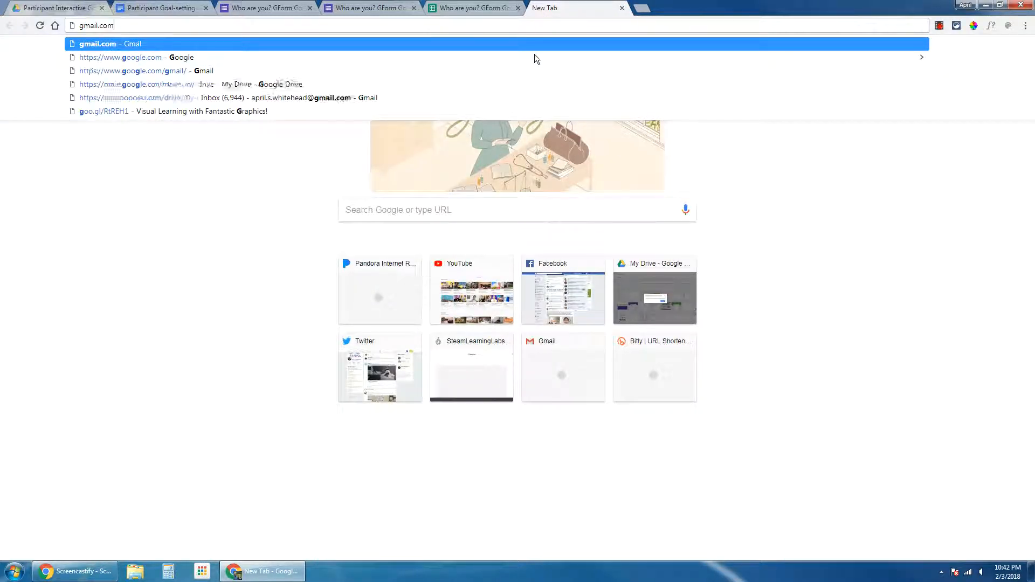
{"action": "key", "text": "Return"}
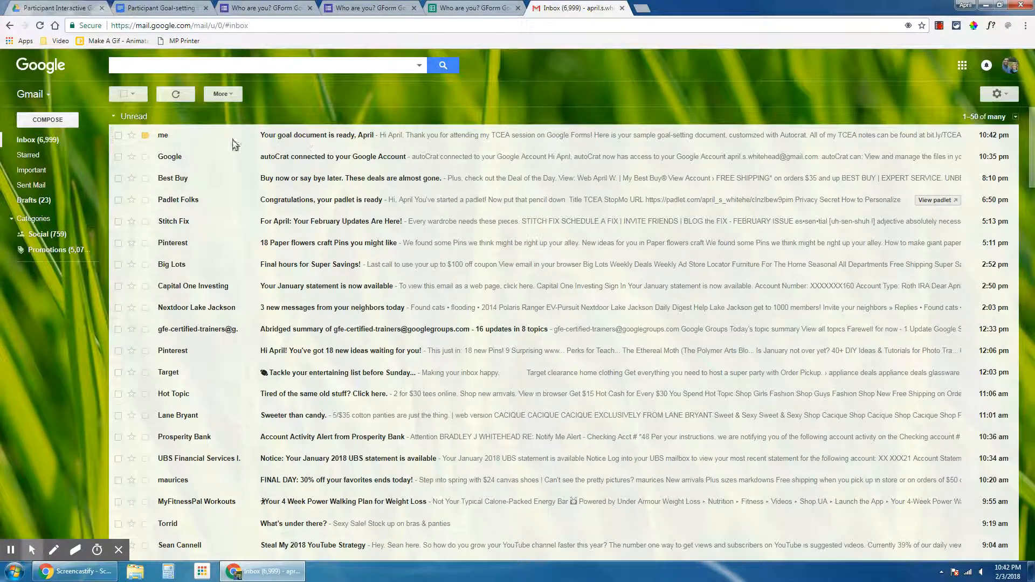
{"action": "left_click", "coordinate": [363, 135]}
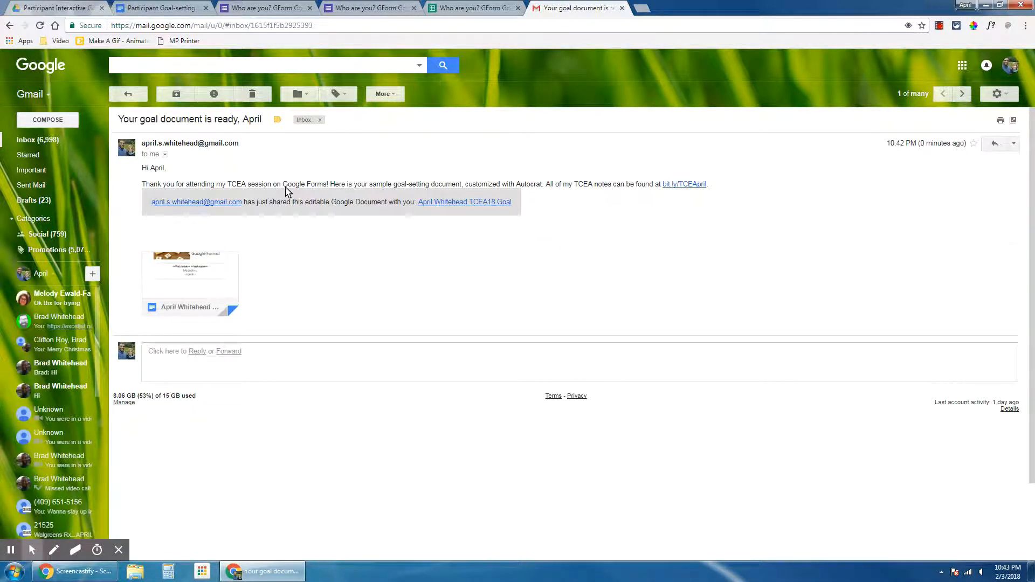
{"action": "left_click", "coordinate": [204, 298]}
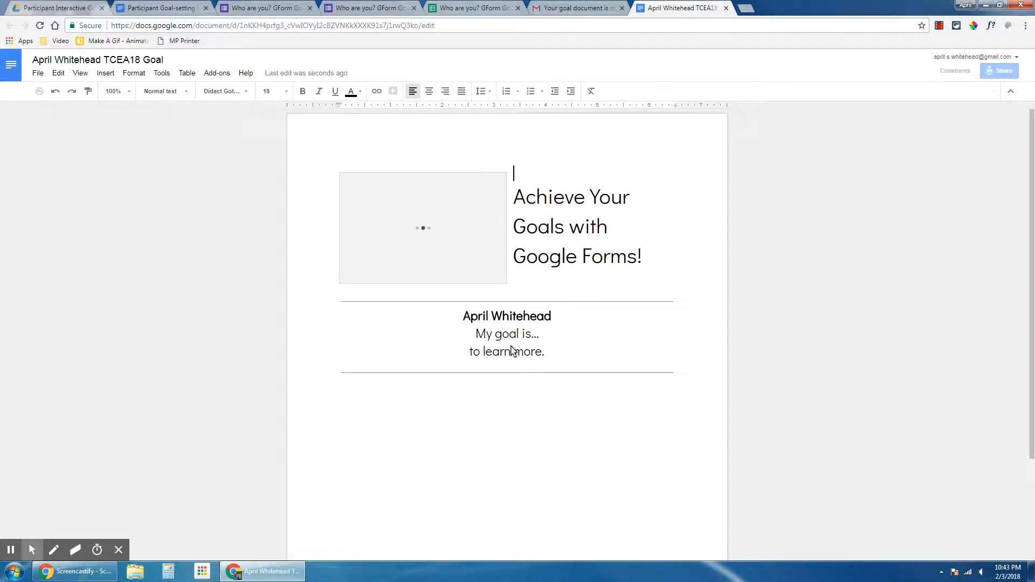
- Close the merged goal document, return to the form responses spreadsheet and dismiss the autoCrat window
{"action": "left_click", "coordinate": [726, 8]}
{"action": "left_click", "coordinate": [482, 7]}
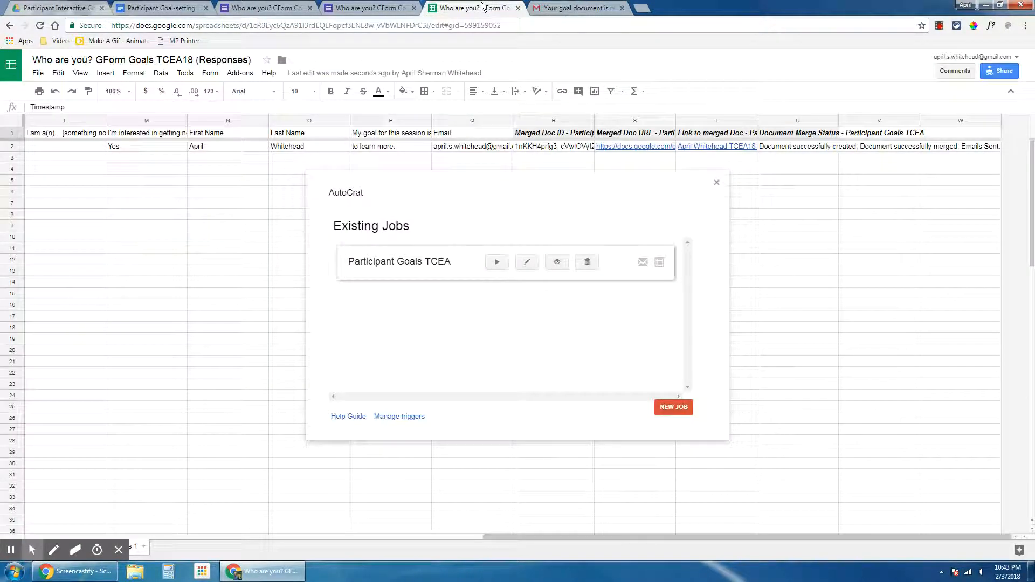
{"action": "left_click", "coordinate": [717, 183]}
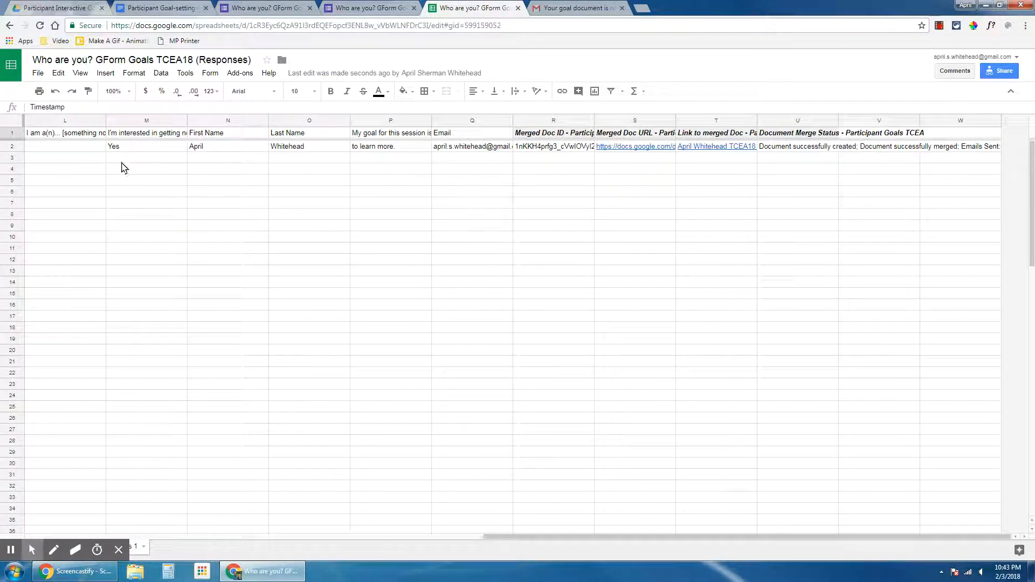